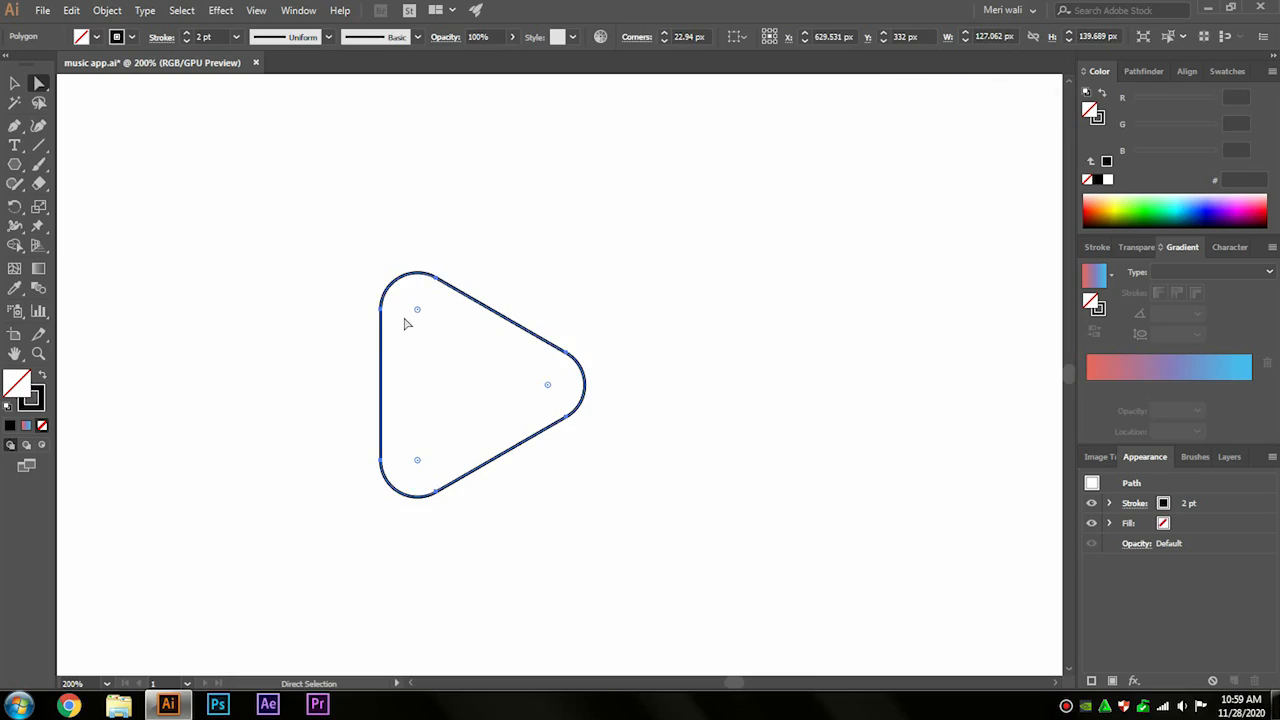
Draw a 20 px circle beside the triangle's flat side and give it a black fill with no stroke.
key(space)
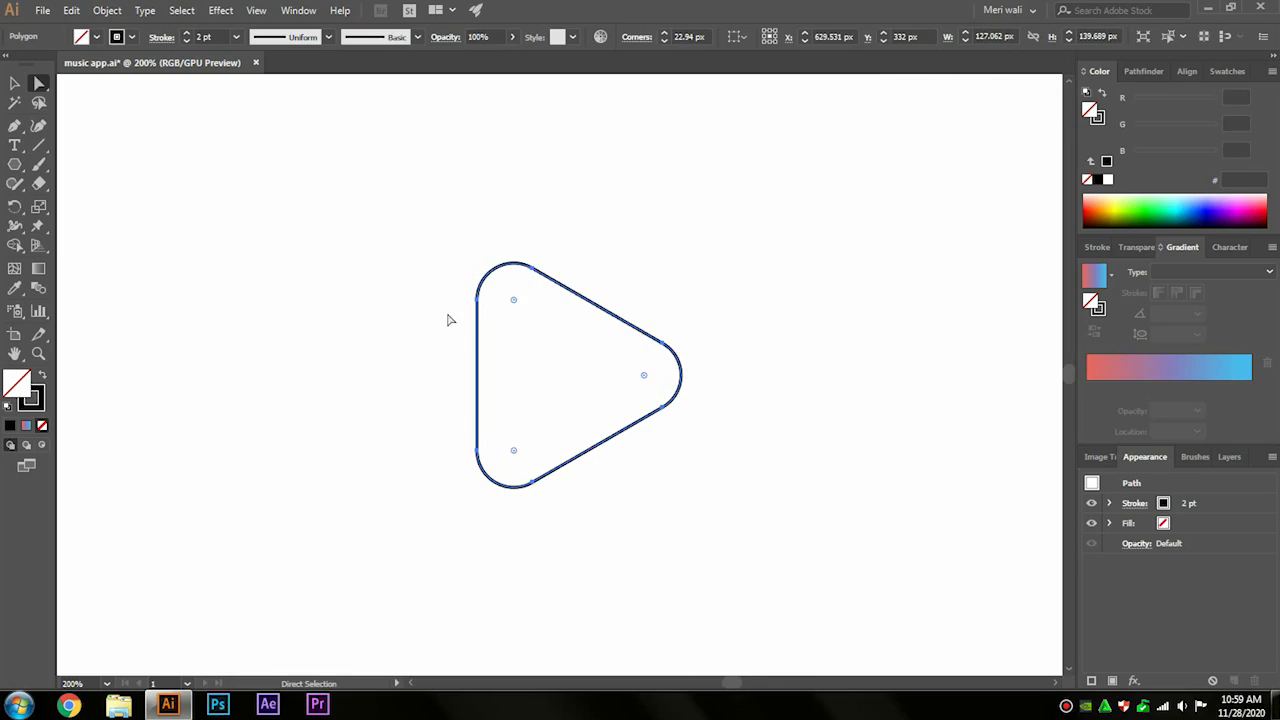
click(15, 164)
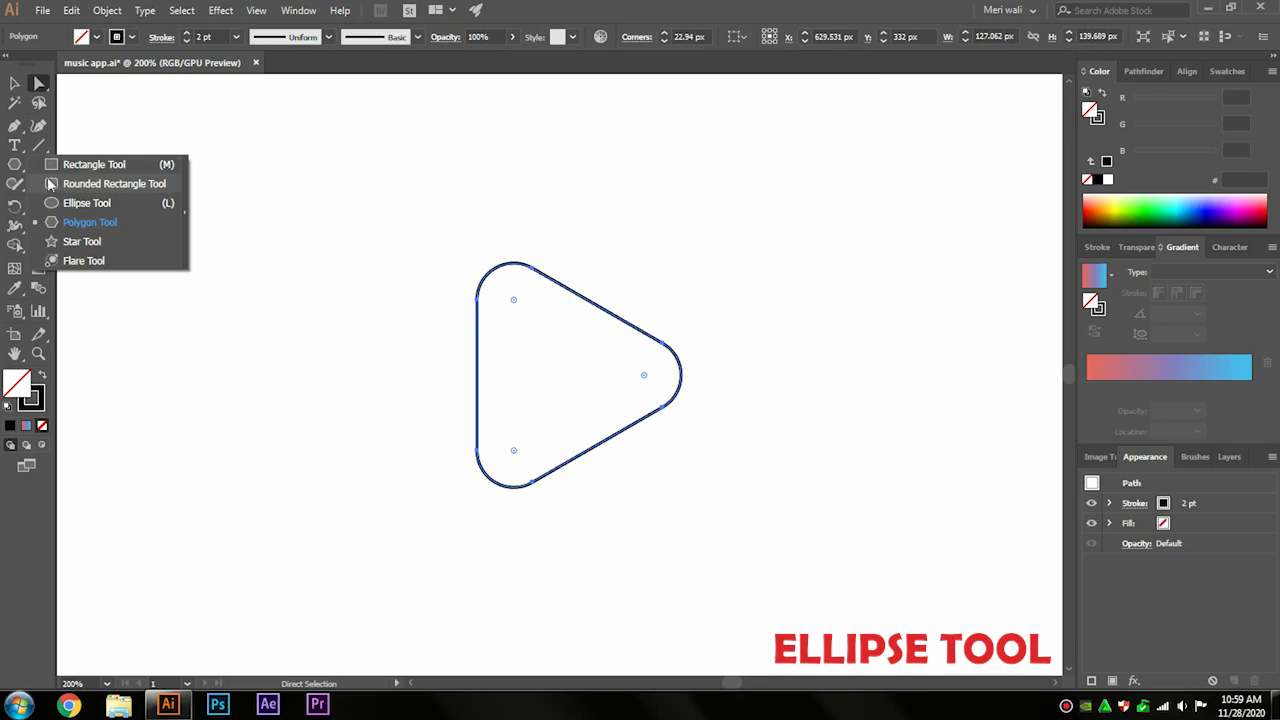
click(71, 203)
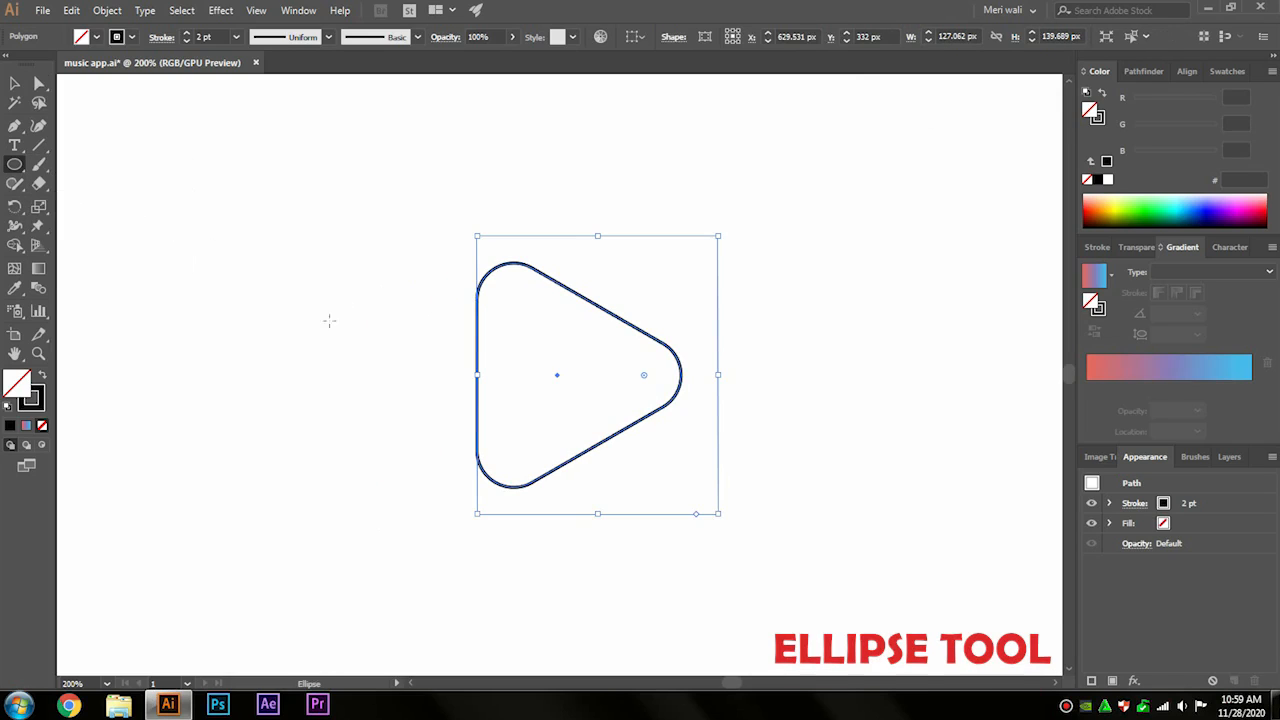
drag(414, 374, 408, 356)
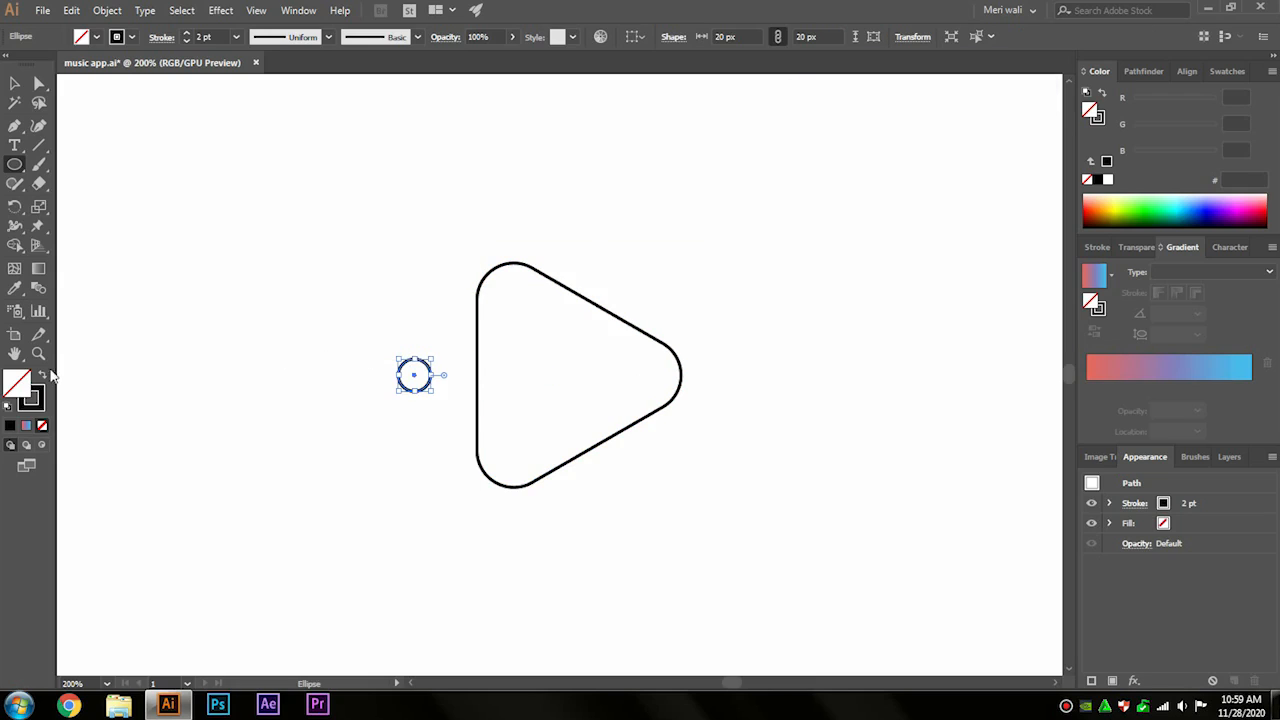
click(42, 375)
Duplicate the black circle four times to form a symmetrical arrow of five dots whose tip faces the triangle.
click(20, 87)
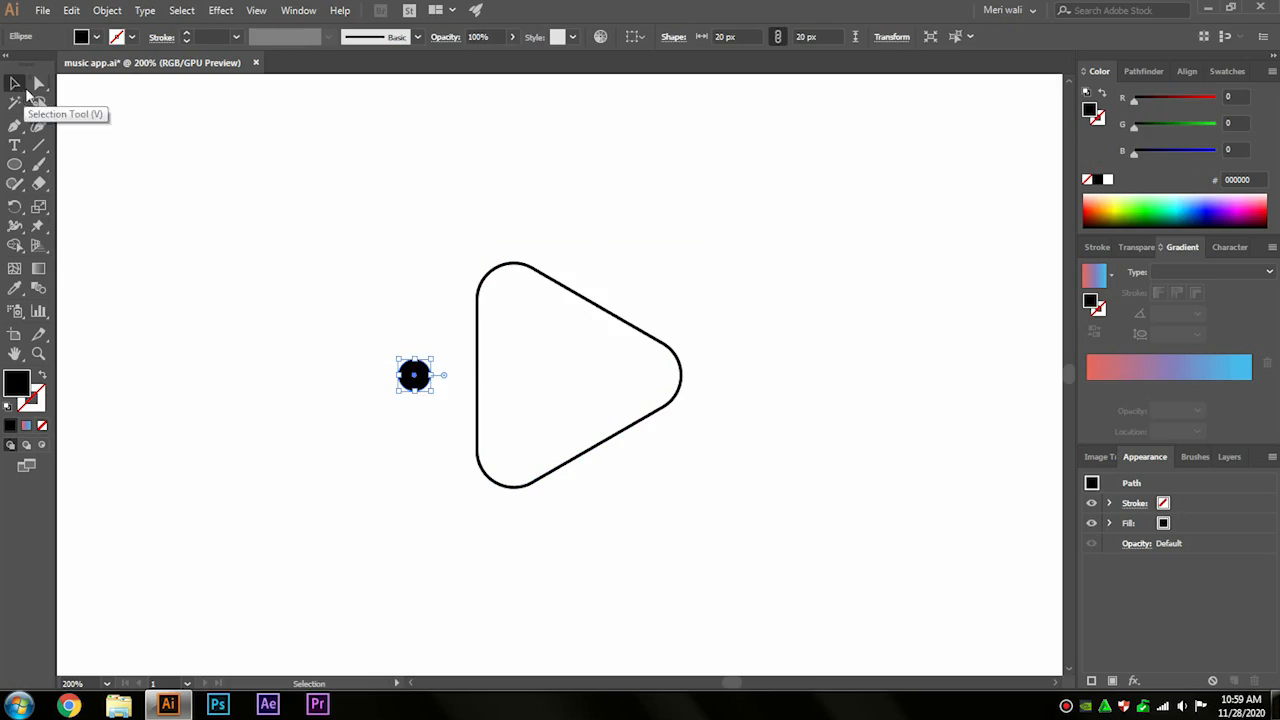
drag(414, 380, 371, 351)
drag(379, 306, 327, 440)
click(348, 424)
drag(333, 370, 333, 311)
click(333, 434)
drag(333, 434, 333, 440)
drag(437, 263, 268, 496)
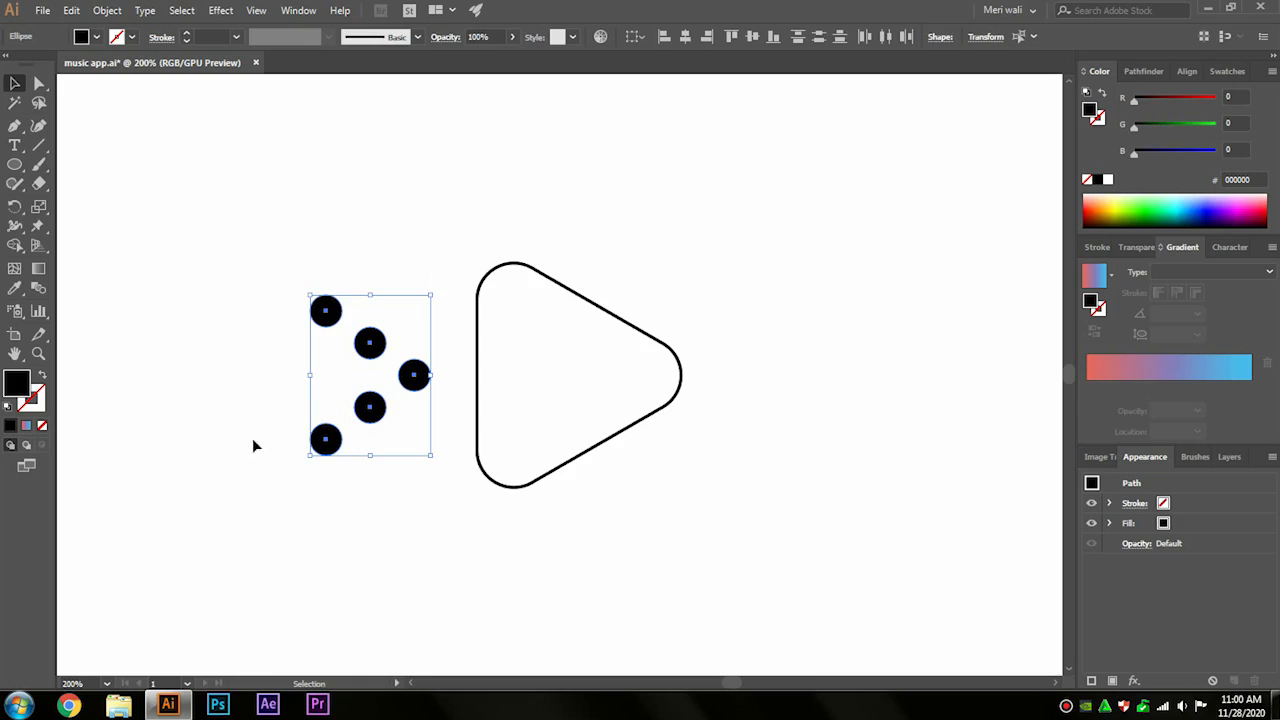
click(206, 349)
Draw vertical line segments along both sides of each pair of dots, connecting the upper and lower circles.
click(39, 145)
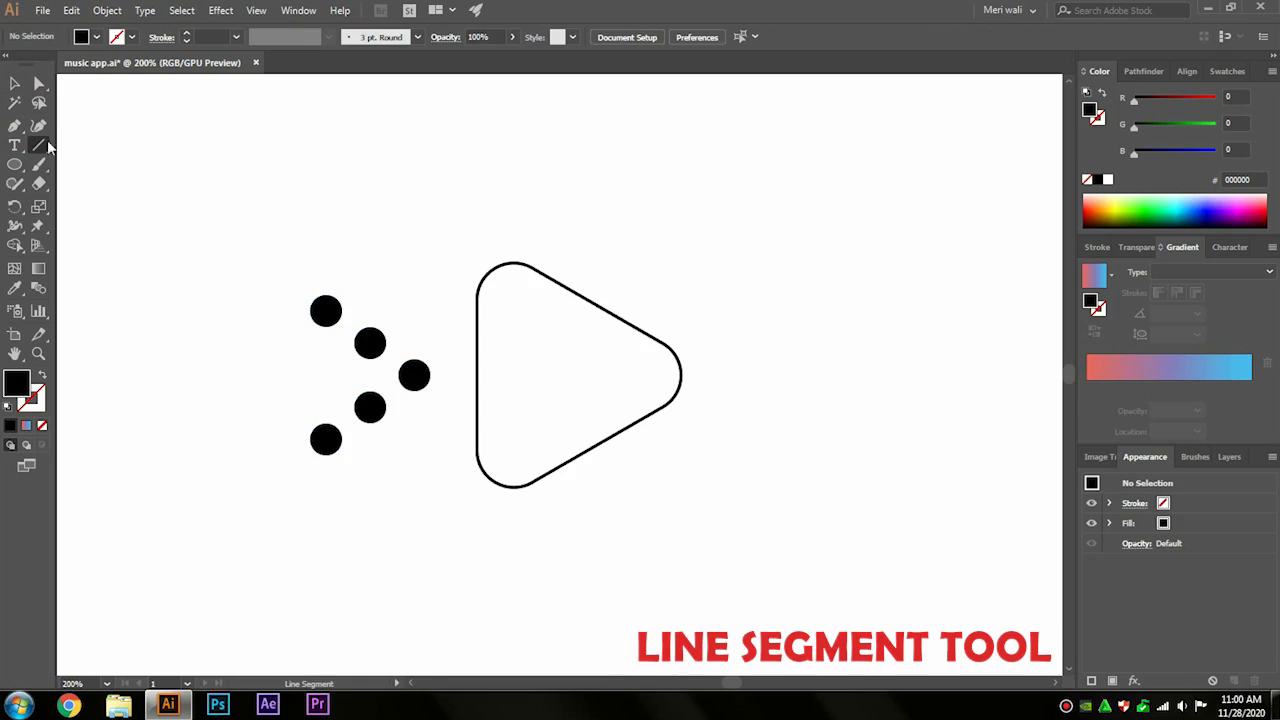
drag(386, 342, 386, 406)
drag(354, 343, 354, 407)
drag(342, 310, 342, 438)
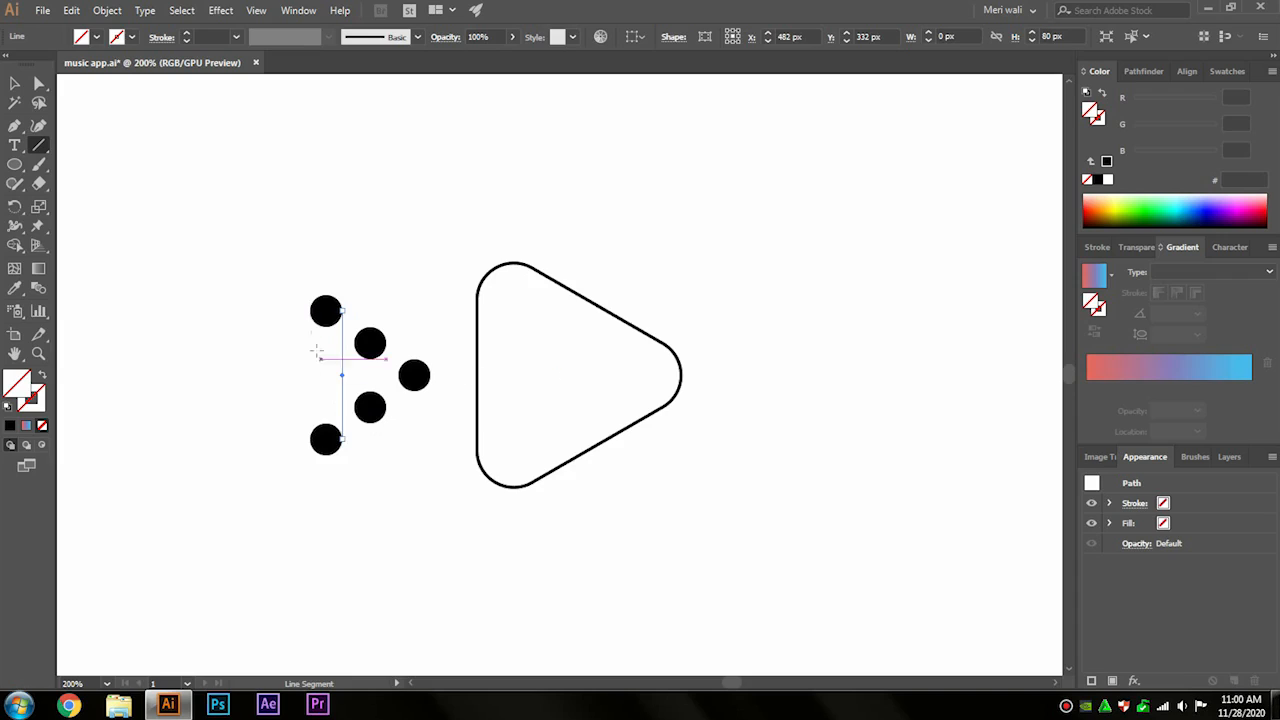
drag(310, 310, 310, 438)
Merge each dot pair and its connecting lines into a rounded bar with Shape Builder, and fill the bars black.
click(17, 88)
drag(352, 398, 255, 466)
click(16, 246)
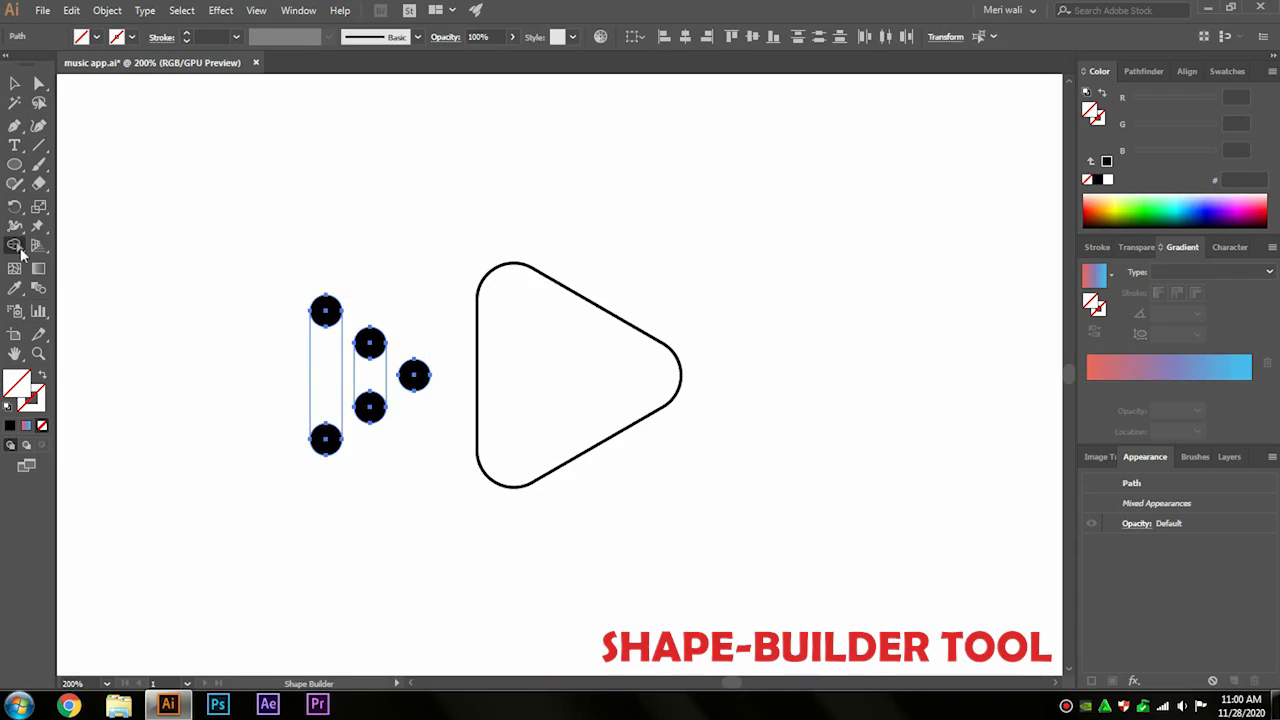
mouse_move(377, 330)
mouse_down()
mouse_move(381, 410)
mouse_move(322, 312)
mouse_up()
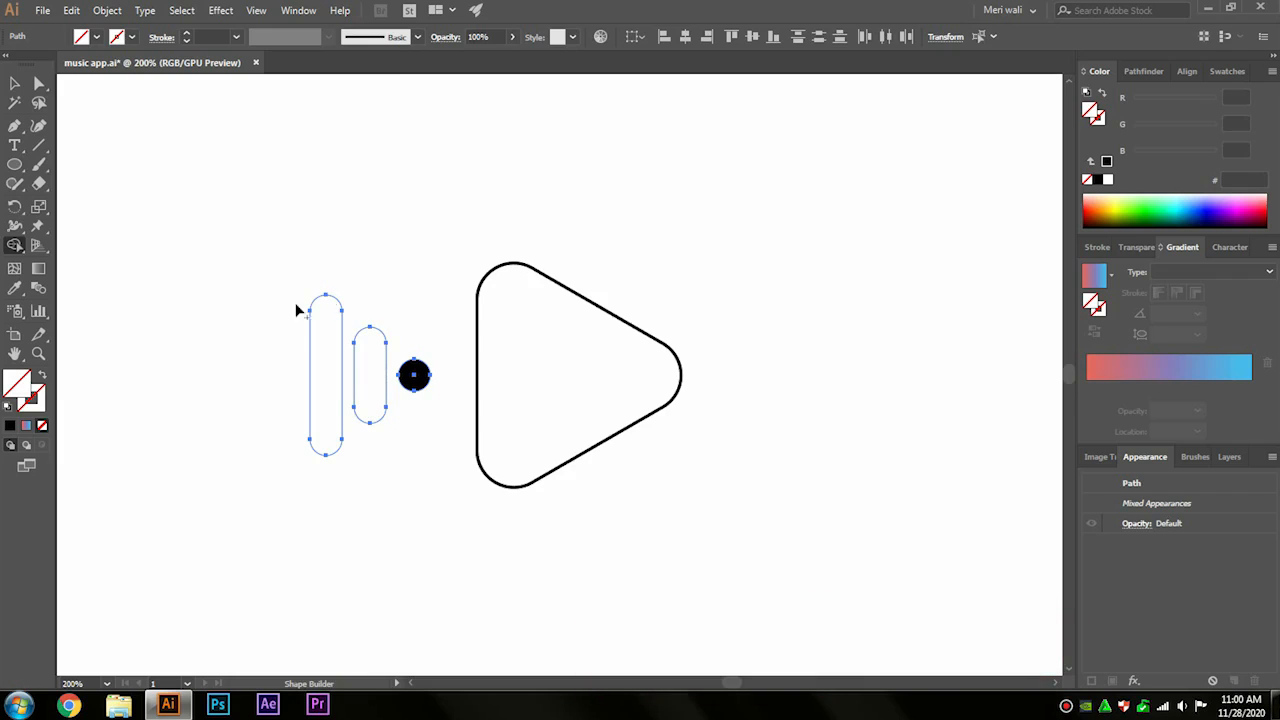
click(12, 426)
click(14, 84)
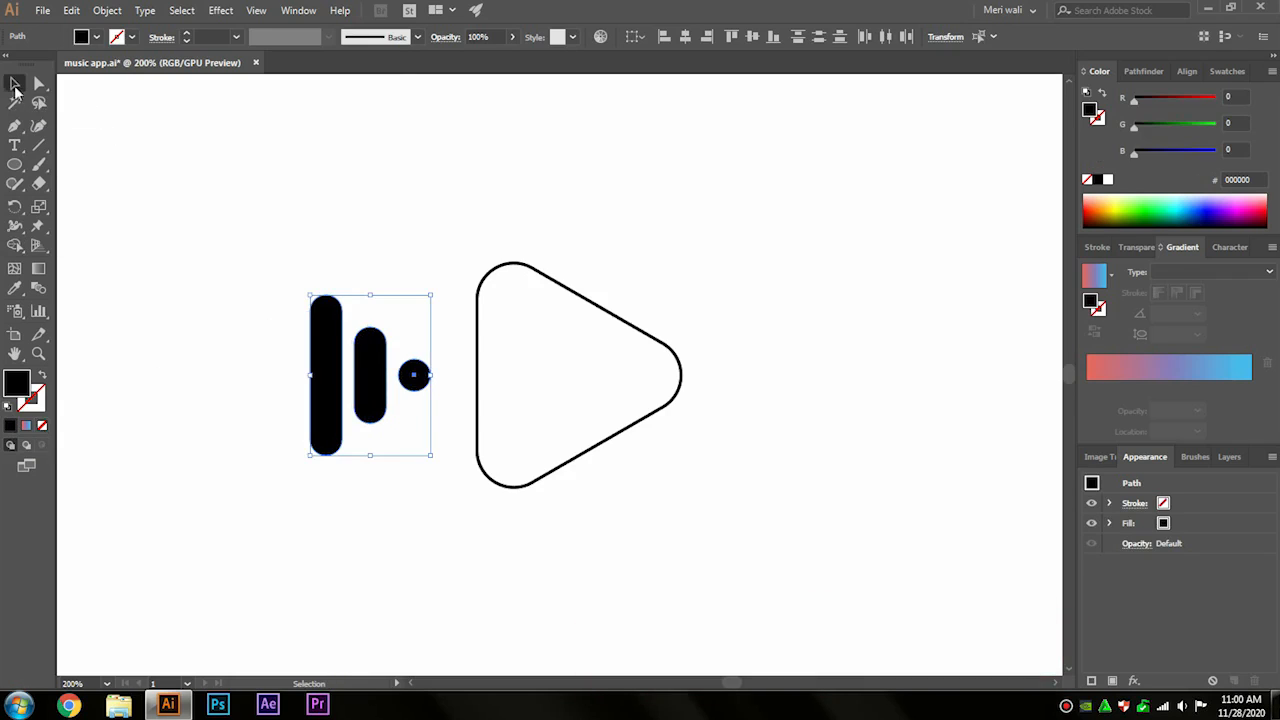
Group the two bars and the dot, move them inside the triangle, and align the group with it horizontally by center.
right_click(285, 284)
click(324, 376)
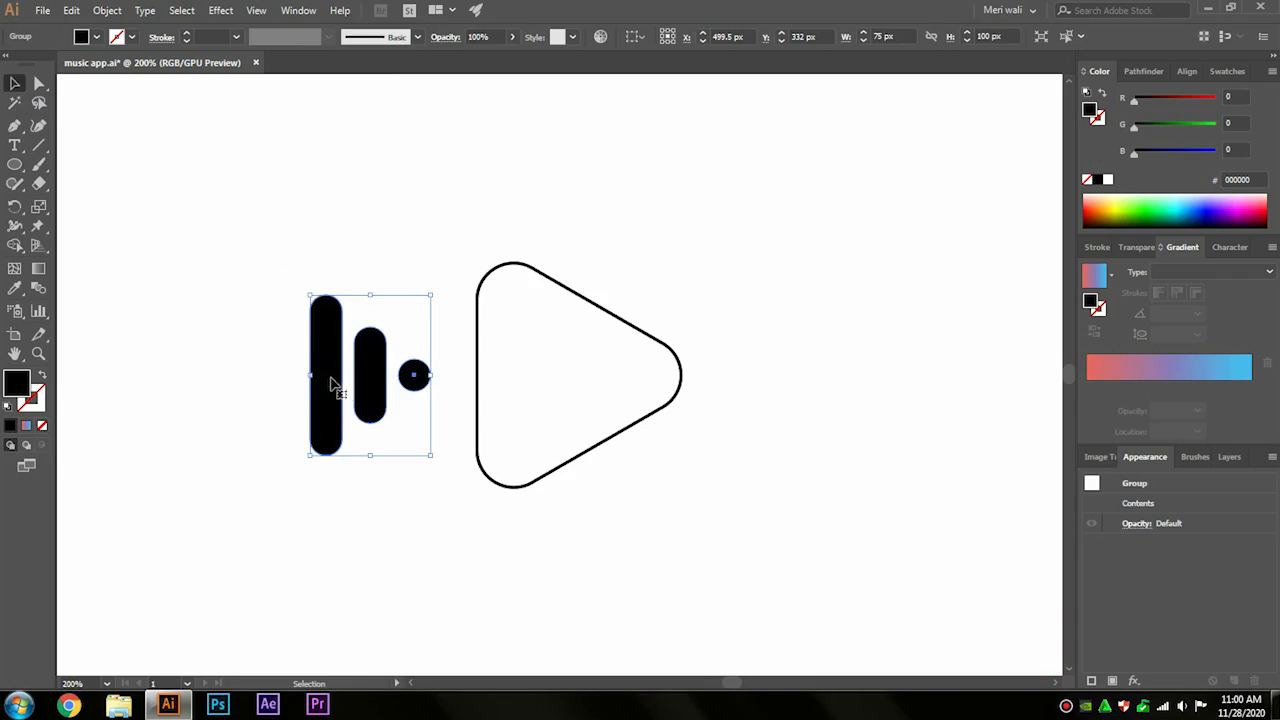
drag(412, 374, 614, 376)
shift+click(602, 440)
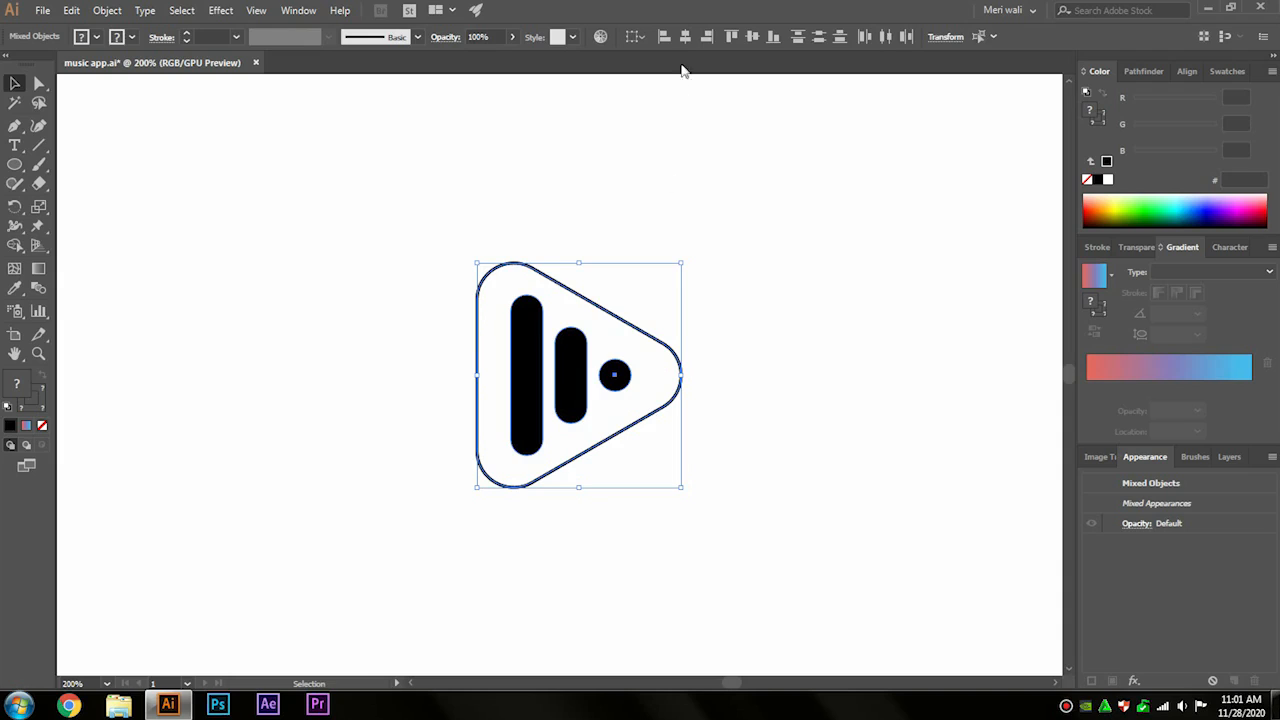
click(686, 37)
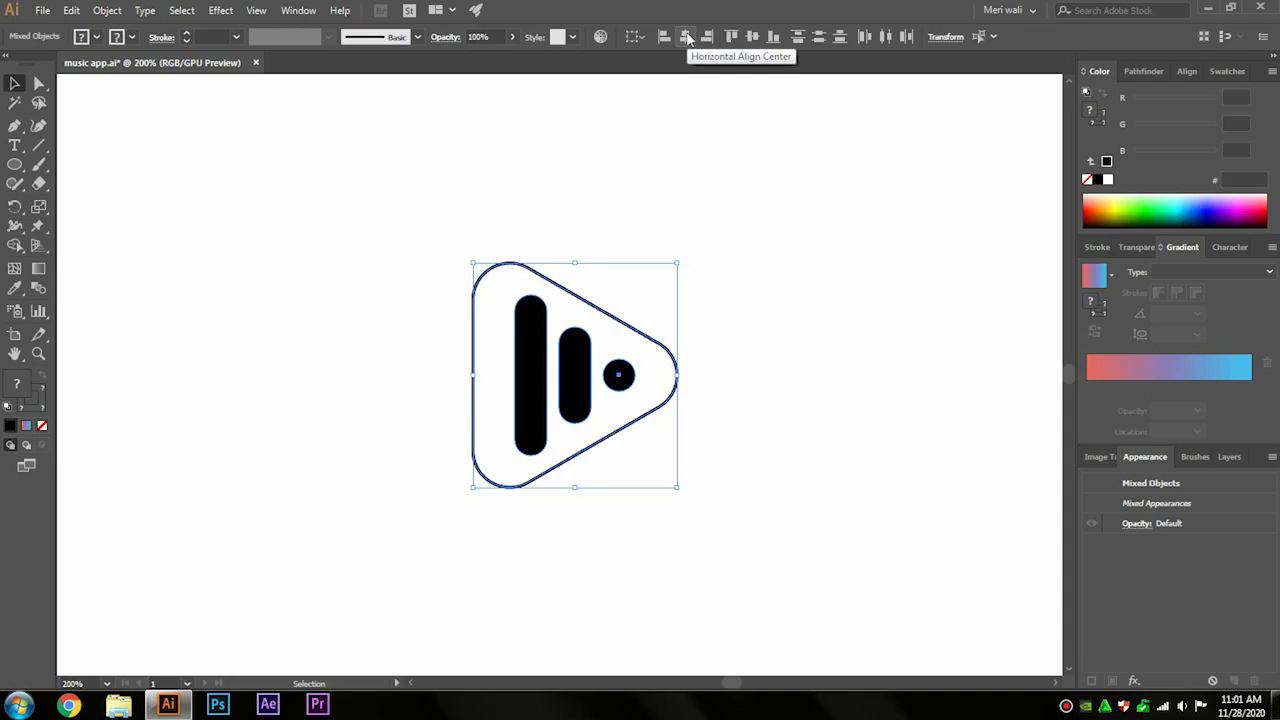
click(745, 173)
Scale the bars-and-dot group down to about 58.5 × 78 px and center-align it with the triangle.
click(618, 375)
drag(574, 295, 574, 309)
shift+click(630, 342)
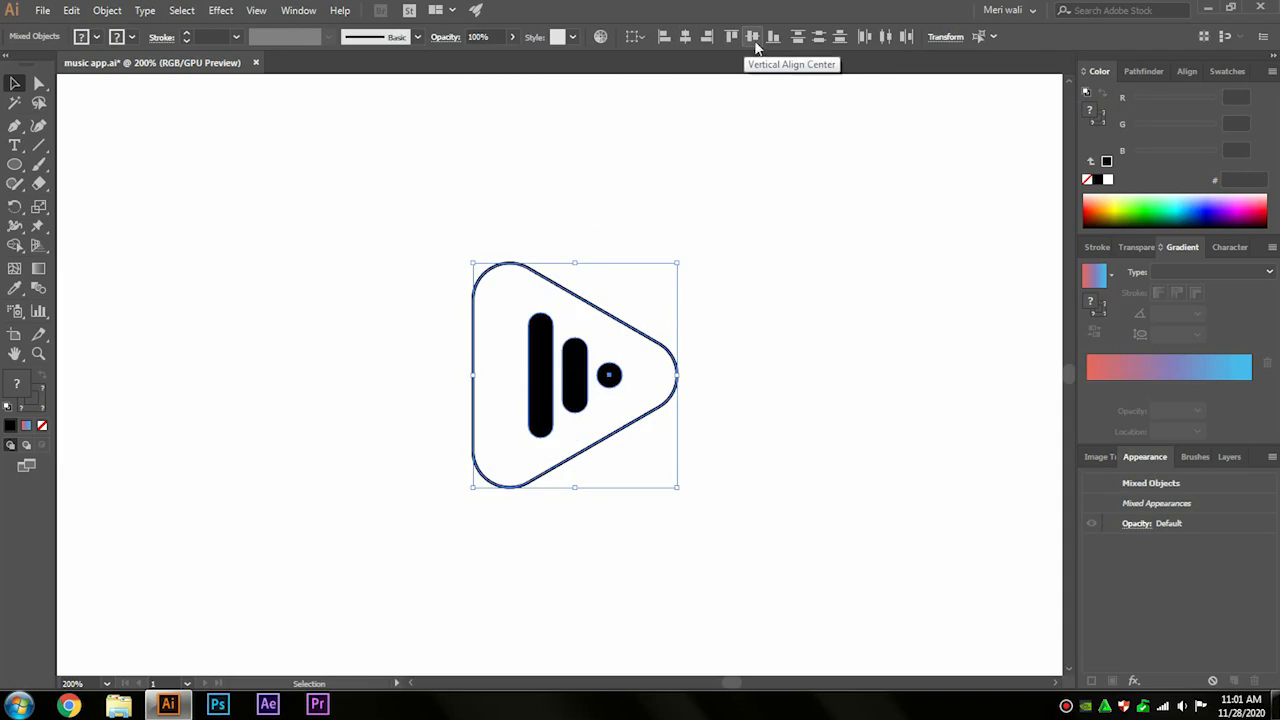
click(714, 260)
Scale the triangle down to about 112 × 122 px and re-center the bars and dot in it, nudged slightly left.
drag(577, 373, 575, 380)
click(652, 342)
mouse_move(595, 237)
mouse_down()
mouse_move(596, 257)
mouse_move(589, 249)
mouse_up()
drag(738, 231, 540, 372)
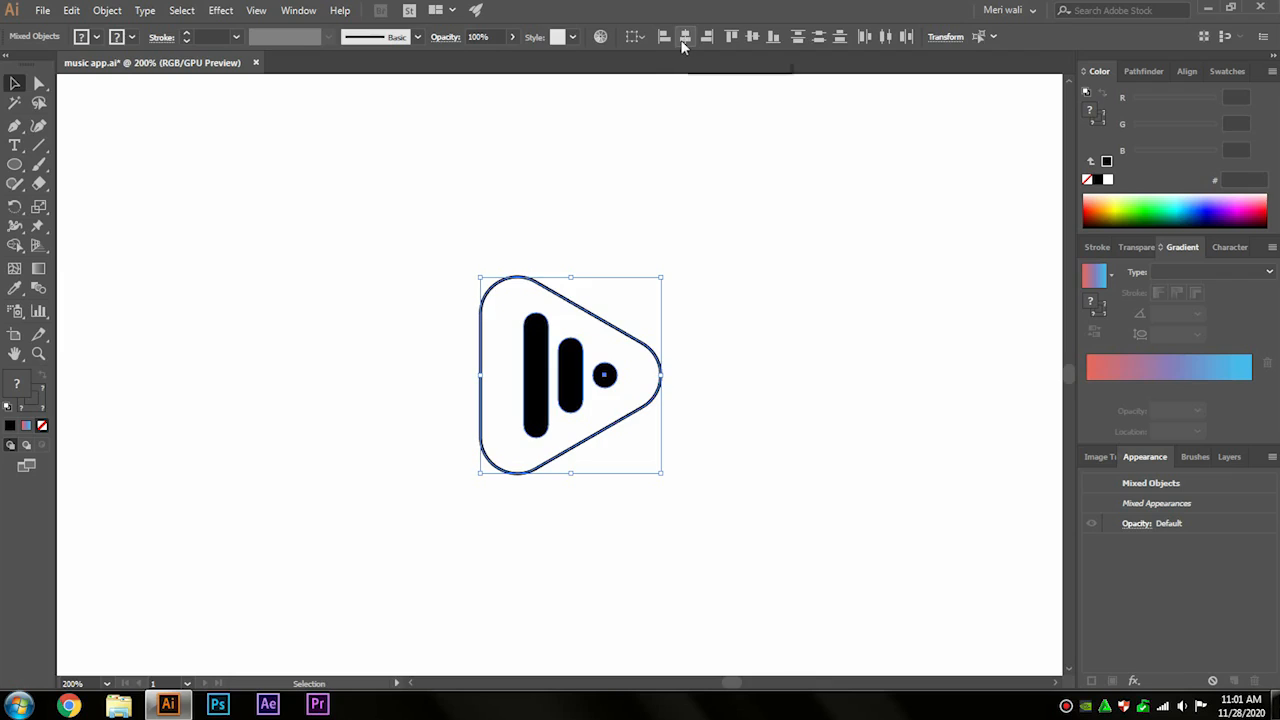
click(726, 236)
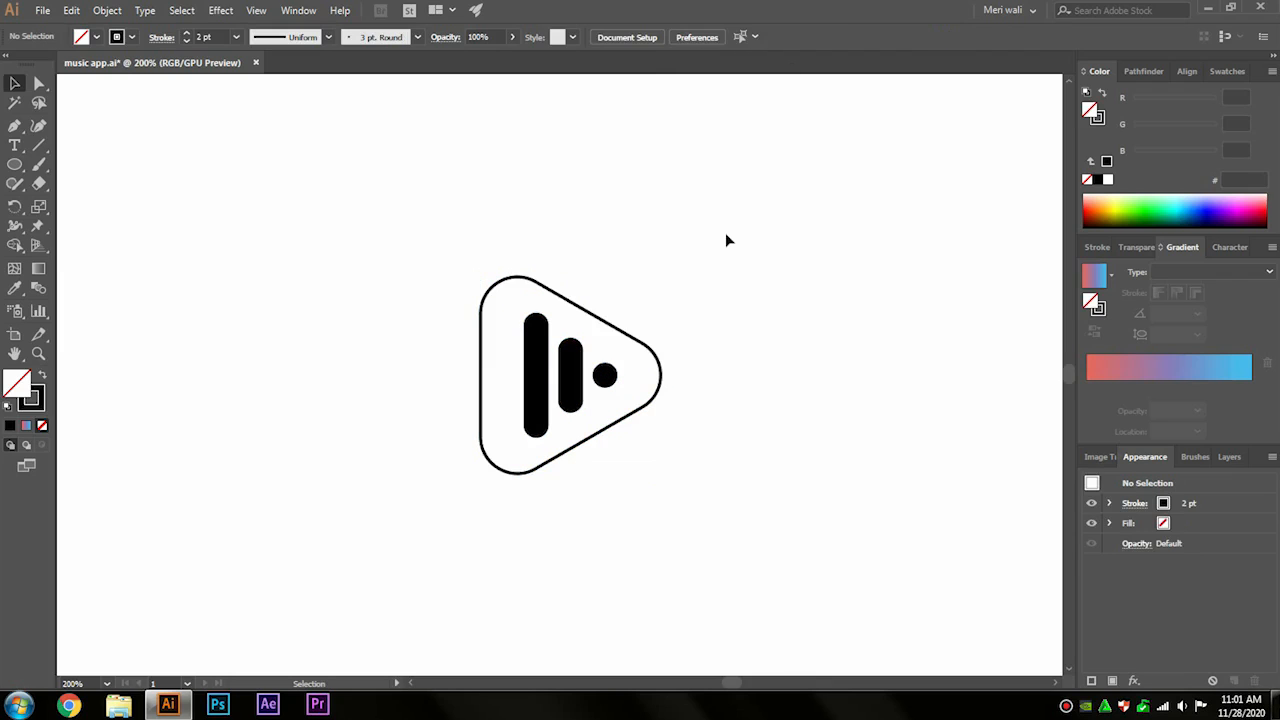
scroll(545, 410, up, 1)
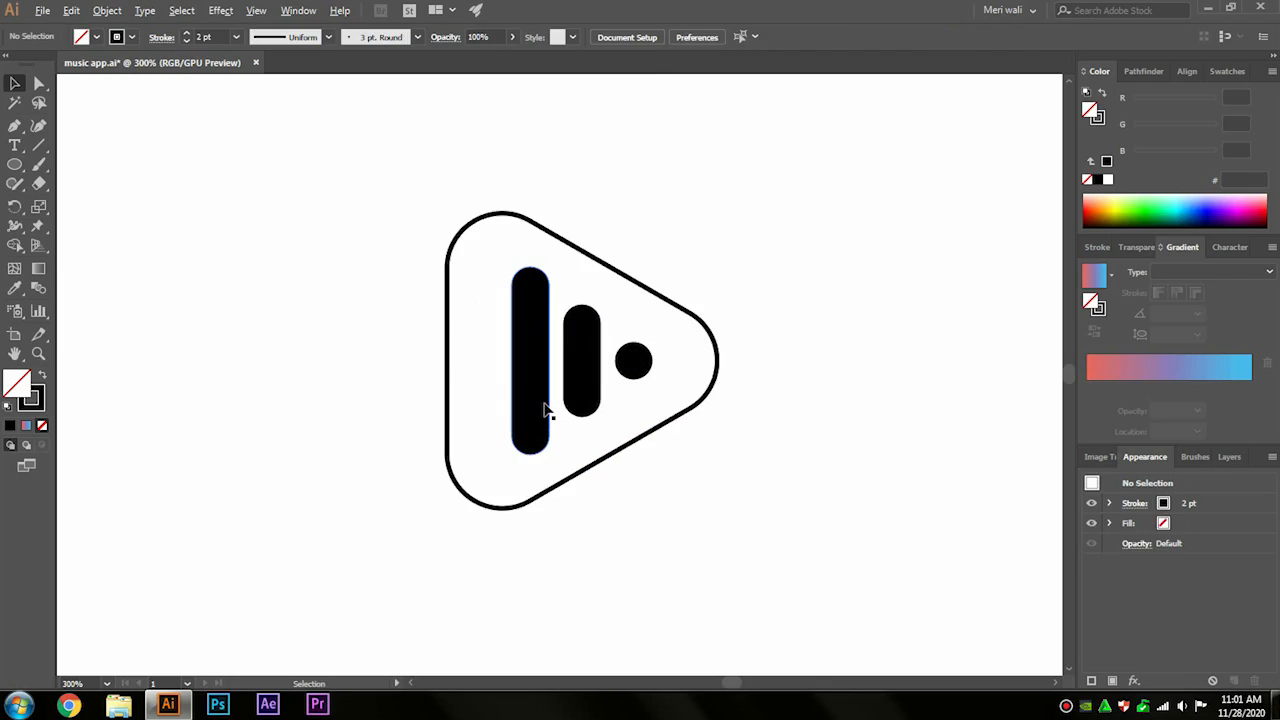
drag(545, 410, 540, 410)
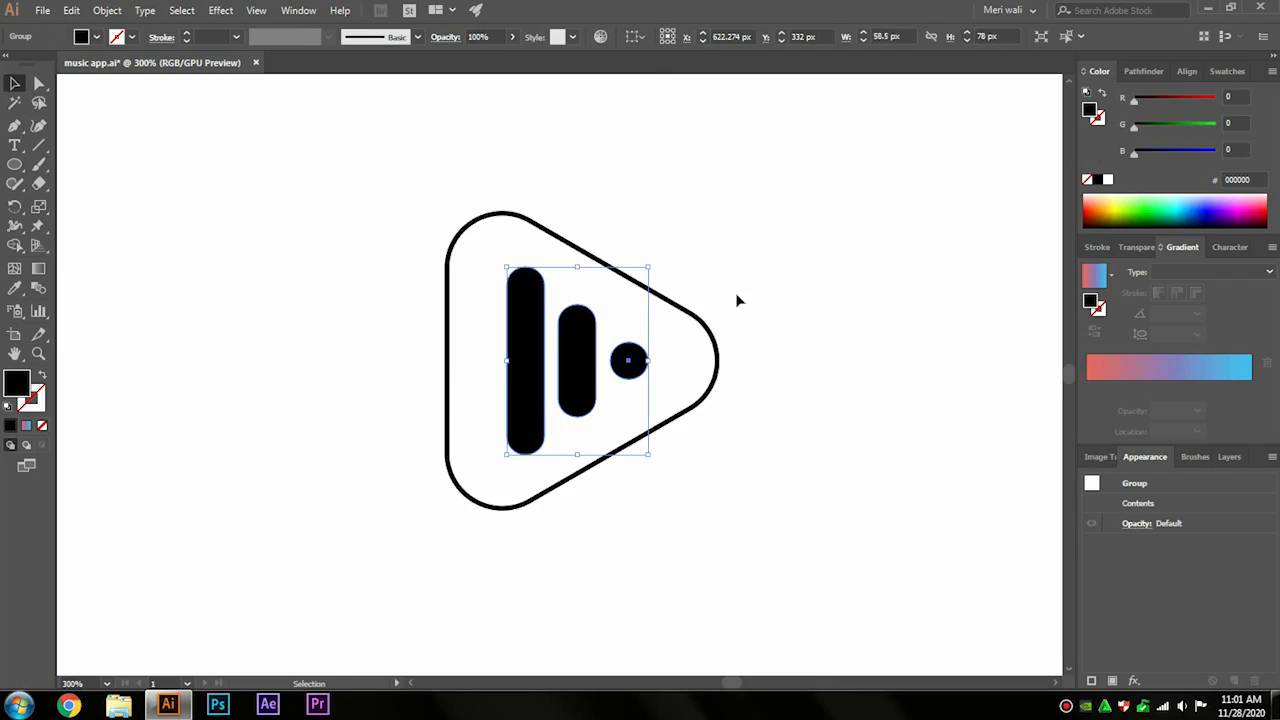
Cut the two bars and the dot out of the triangle with Shape Builder and fill the remaining area black.
drag(727, 271, 399, 519)
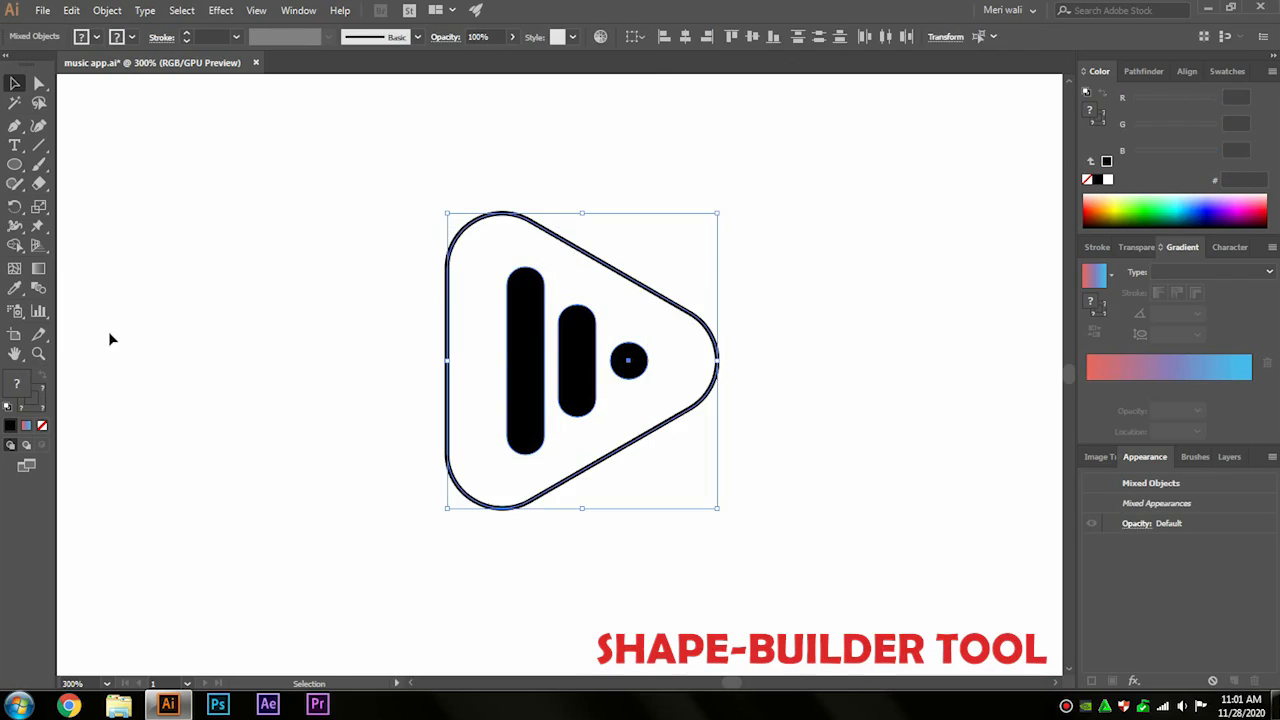
click(16, 245)
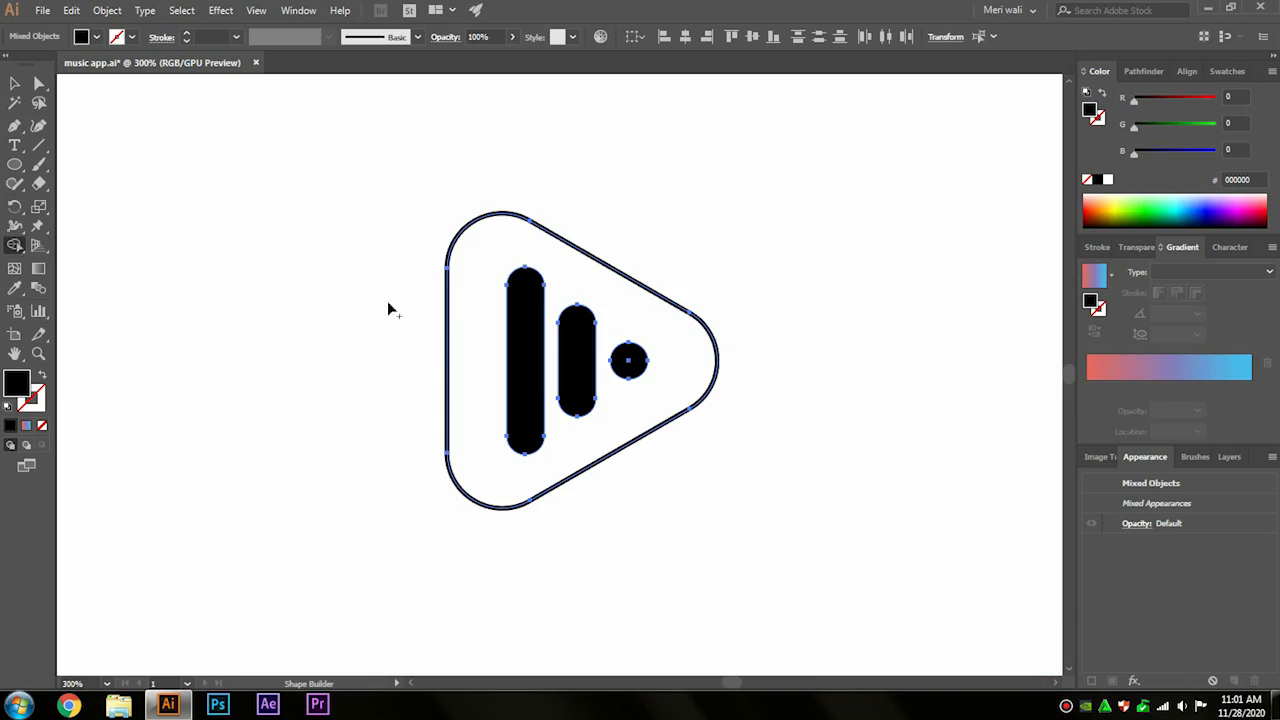
alt+click(536, 330)
alt+click(574, 354)
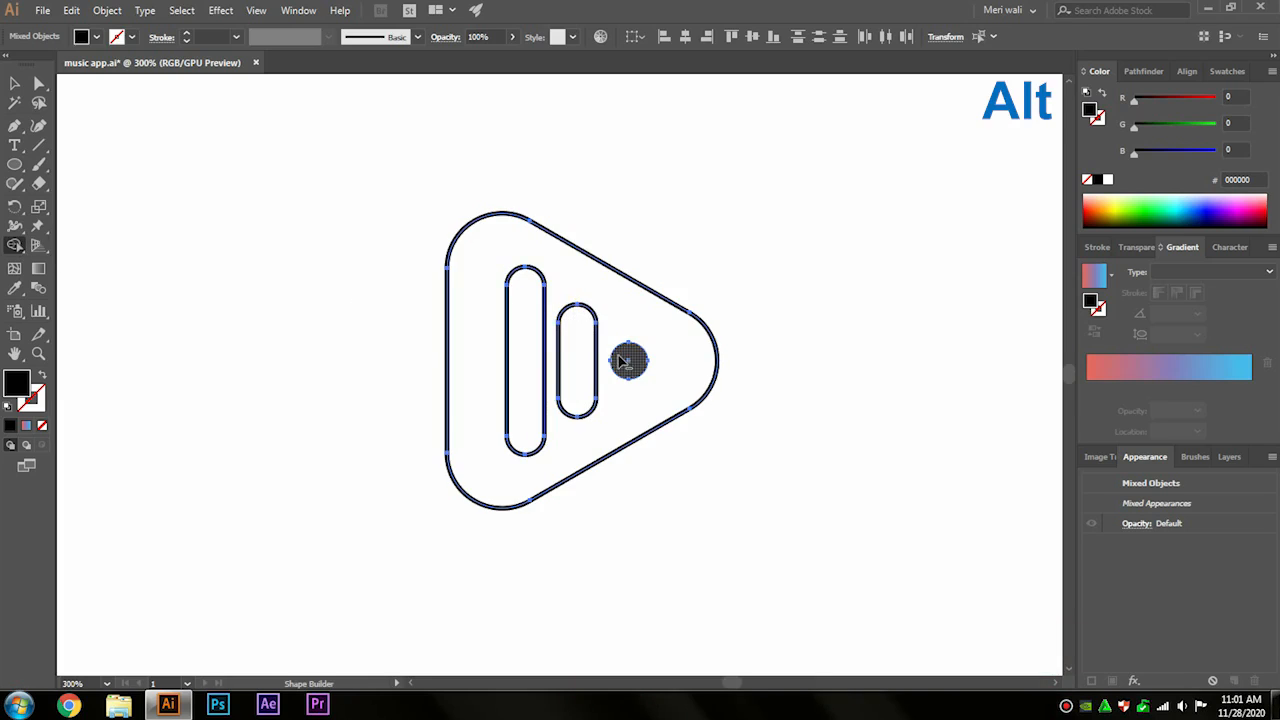
alt+click(624, 360)
click(676, 352)
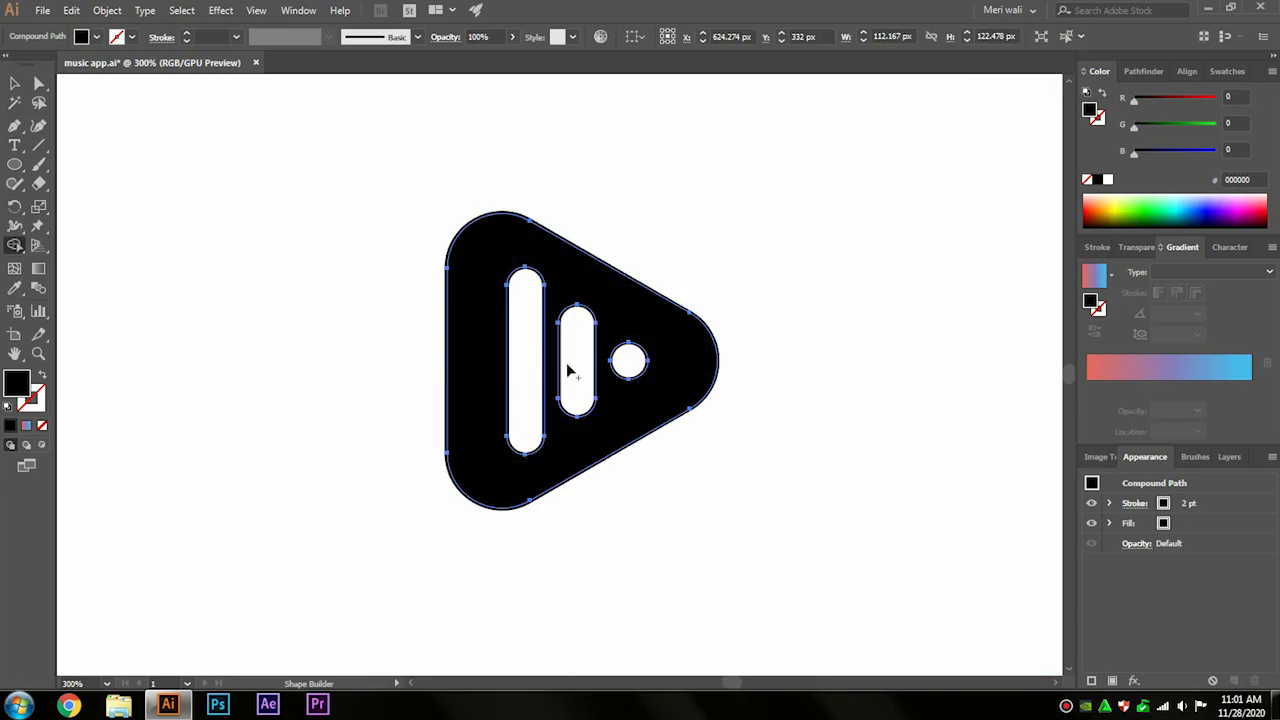
Remove the stroke from the black play shape and deselect it.
key(a)
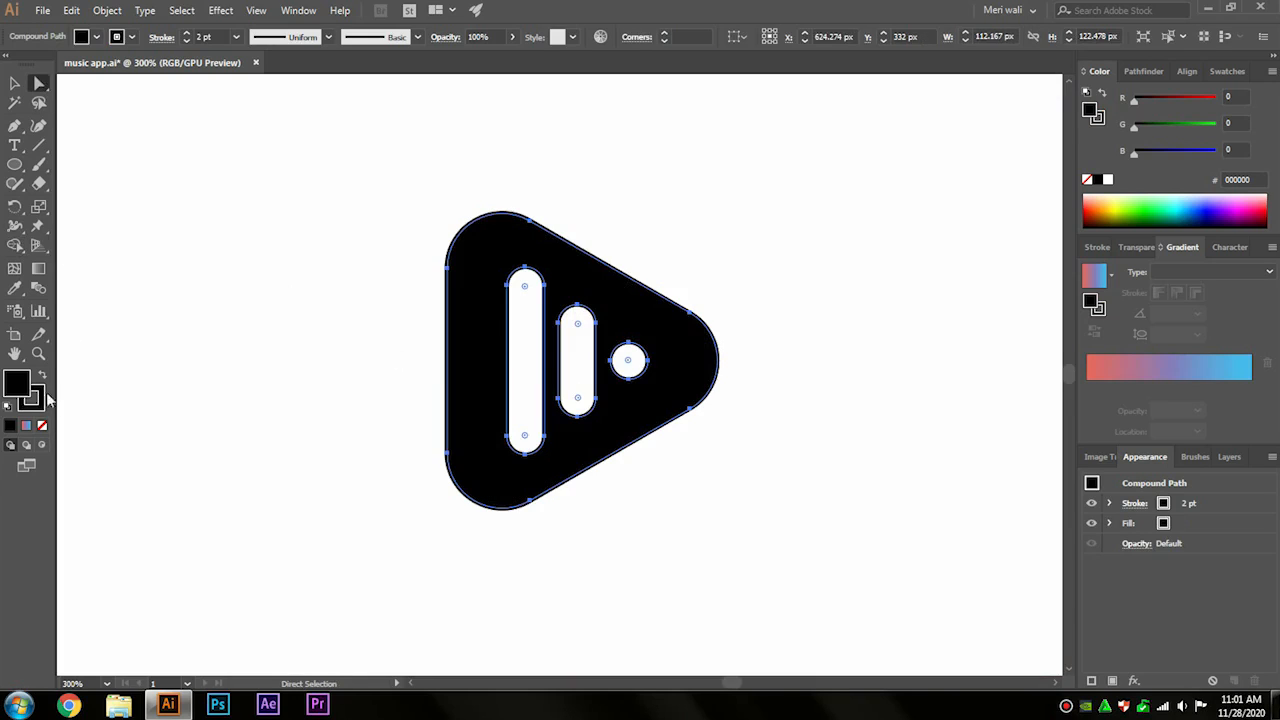
click(41, 425)
click(314, 440)
Draw a black square of about 156.67 px to the right of the play shape and round its corners to about 38.17 px.
drag(621, 465, 394, 463)
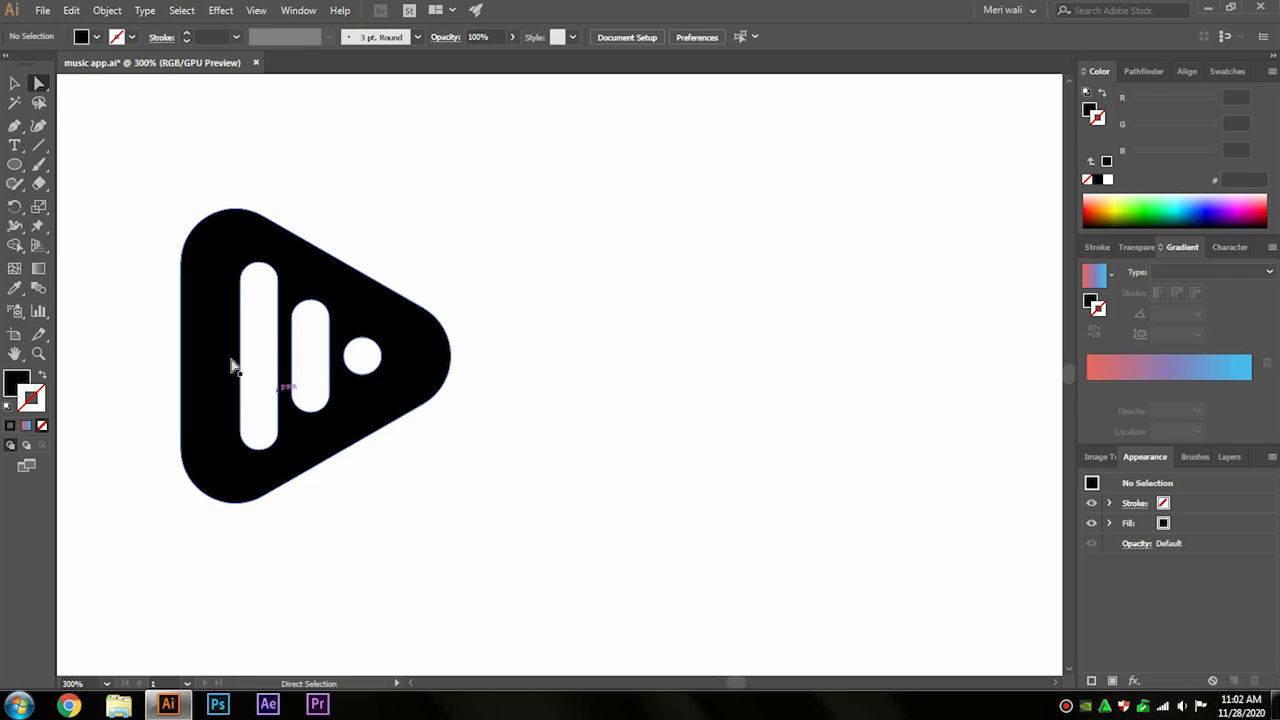
drag(14, 164, 83, 173)
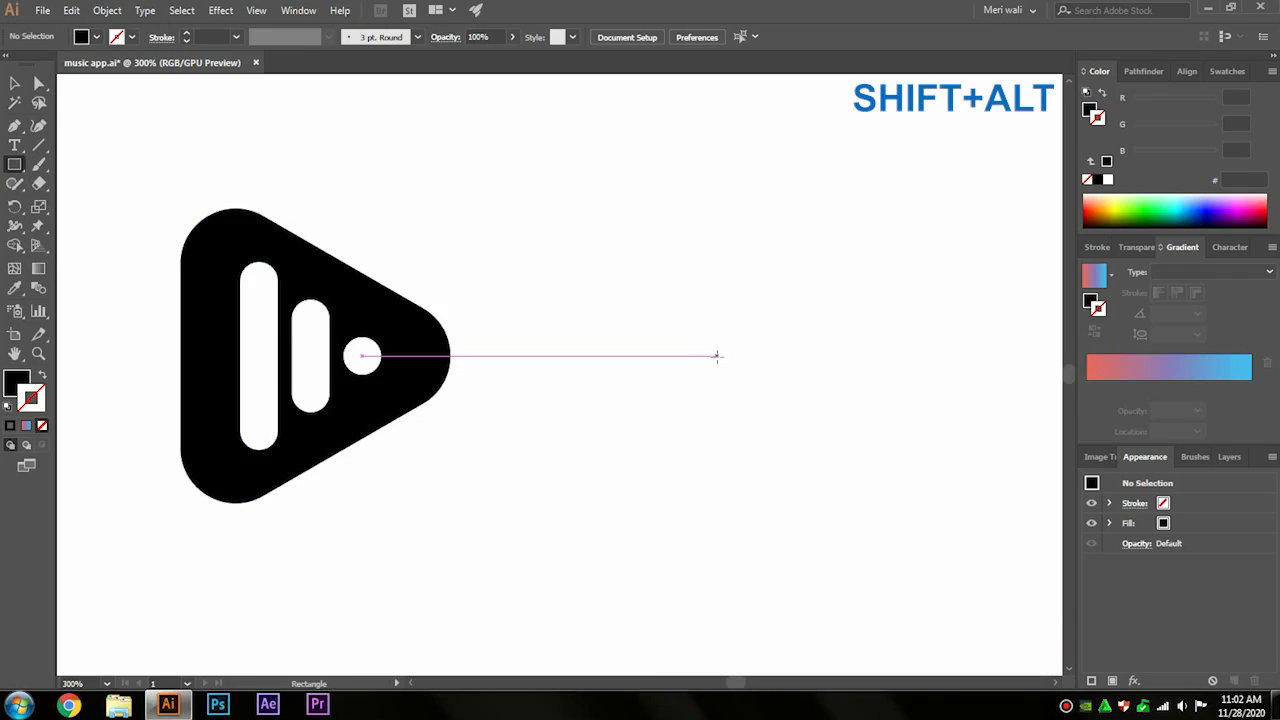
drag(736, 355, 718, 166)
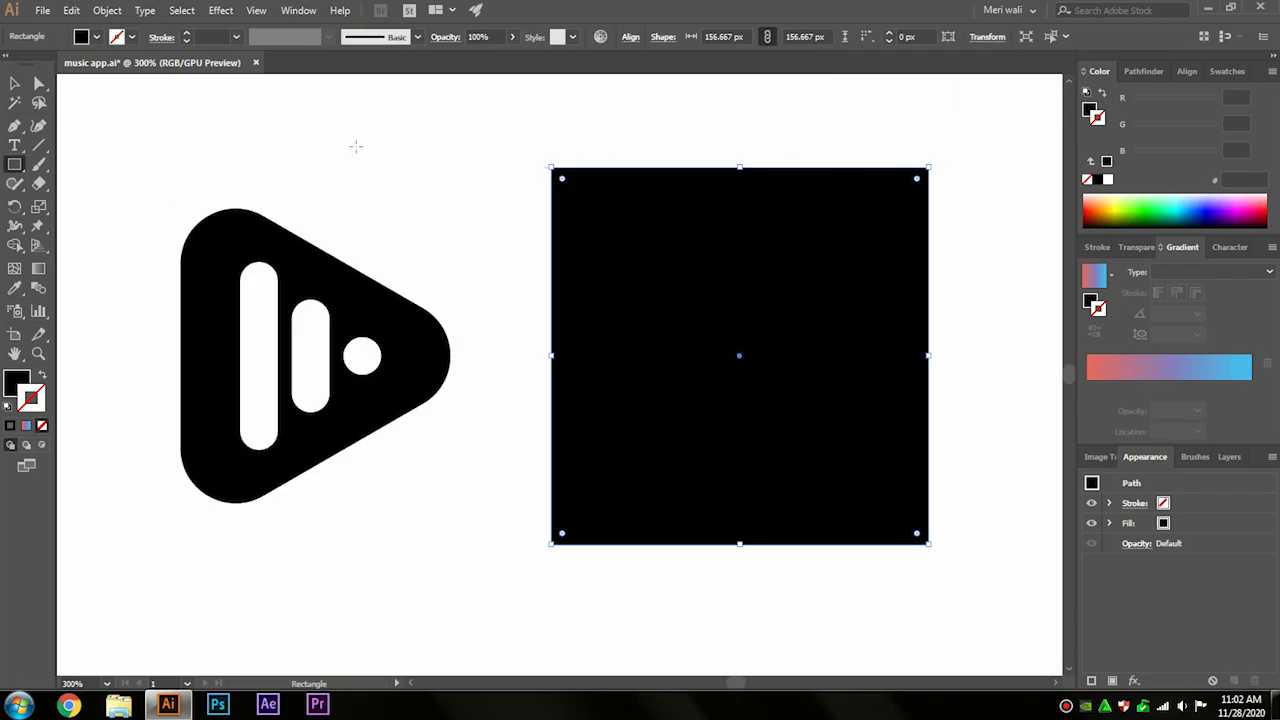
click(38, 84)
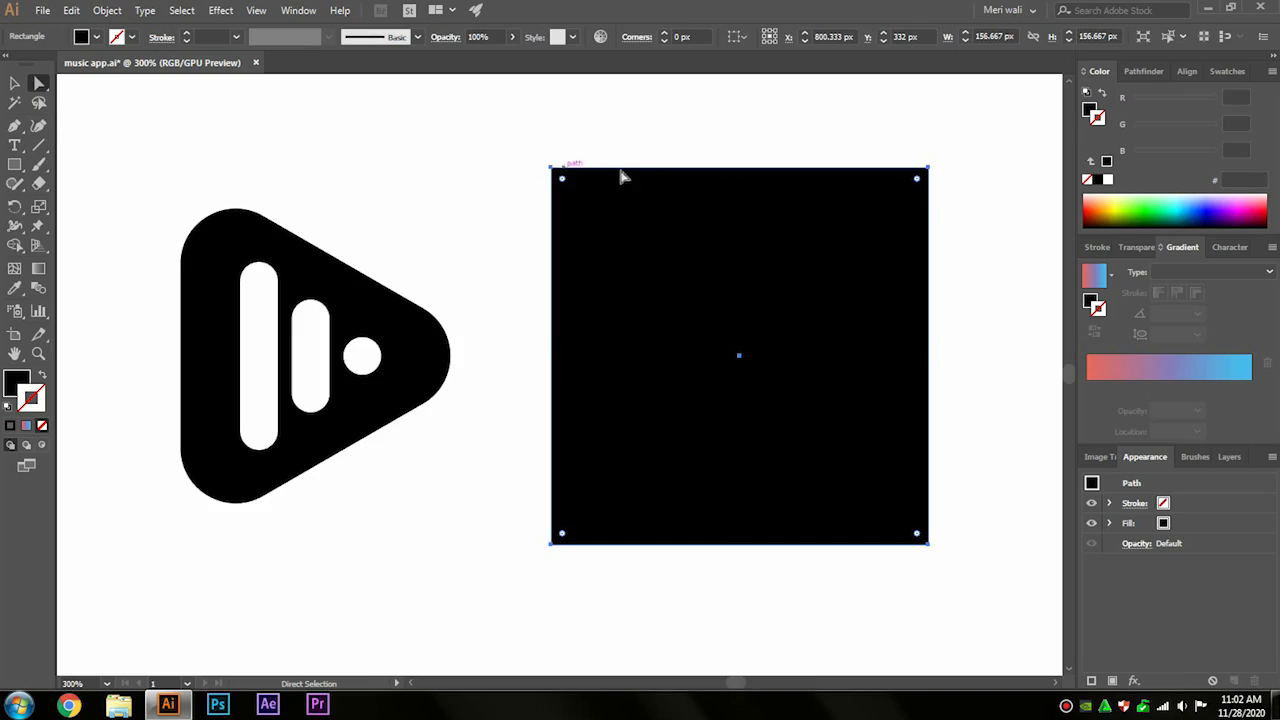
drag(917, 180, 841, 260)
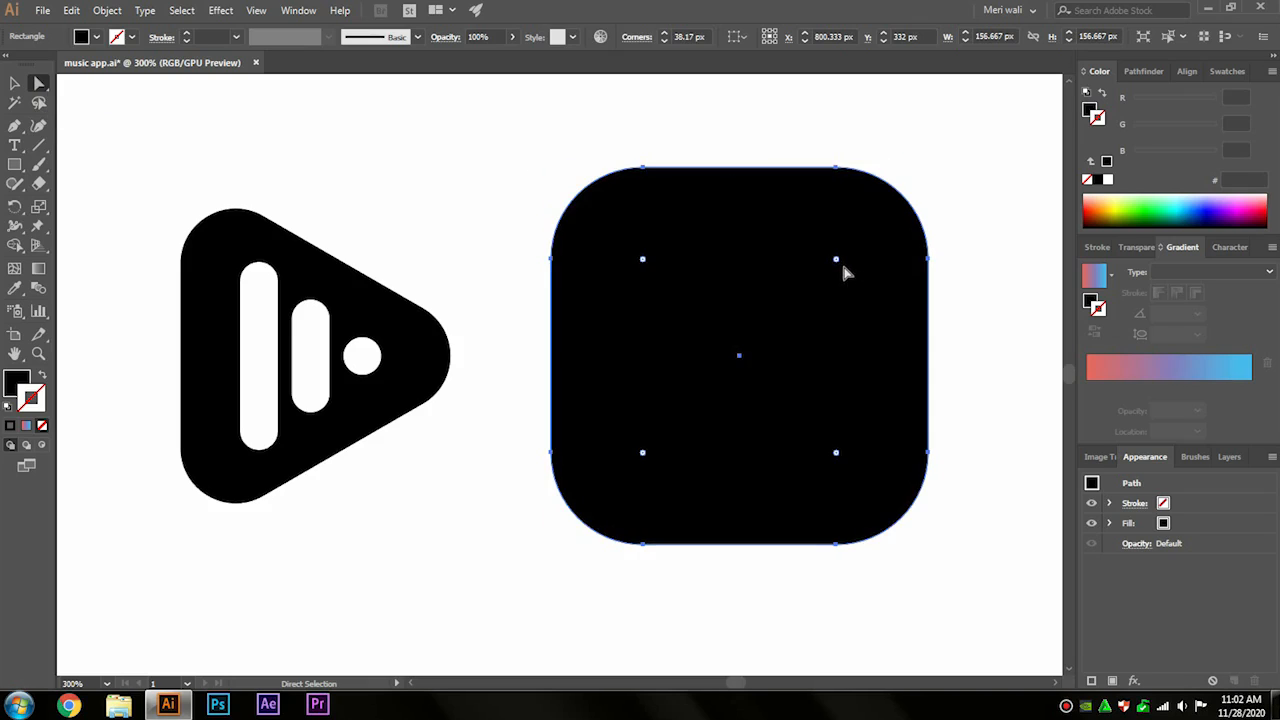
Fill the rounded square with the red-to-blue gradient sampled from the reference circle beside the artboard.
click(108, 683)
click(138, 482)
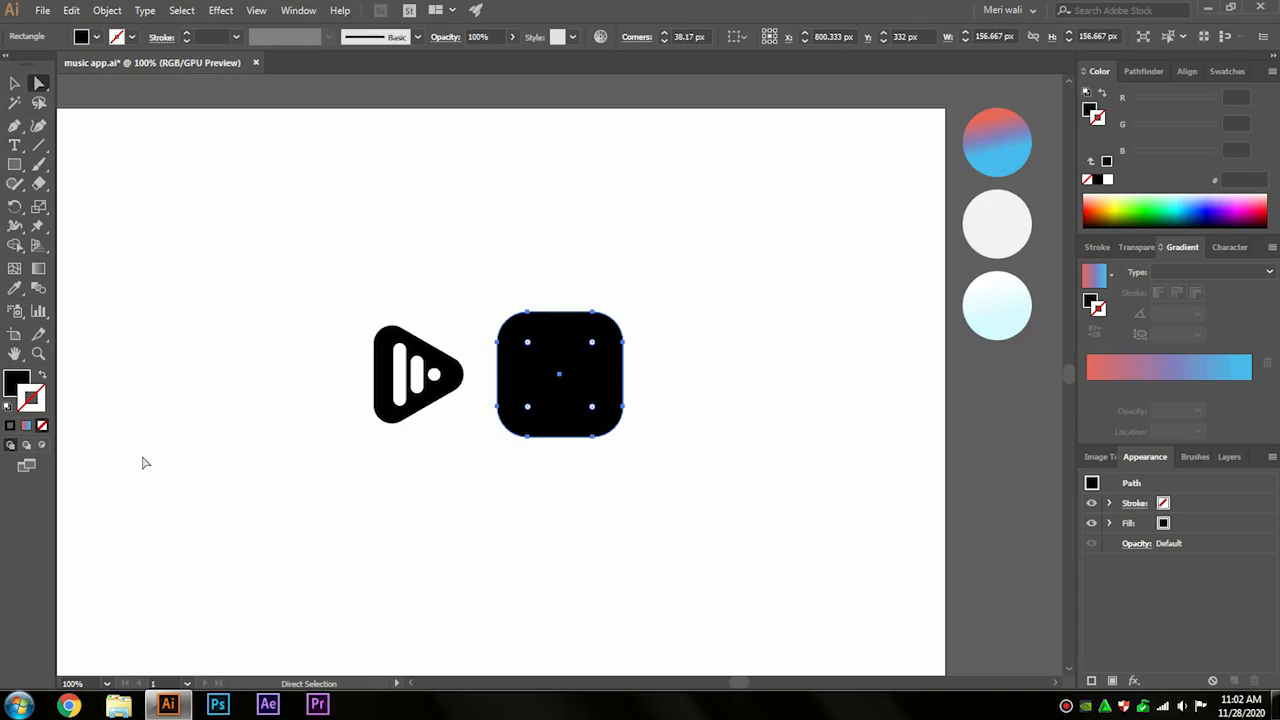
click(16, 289)
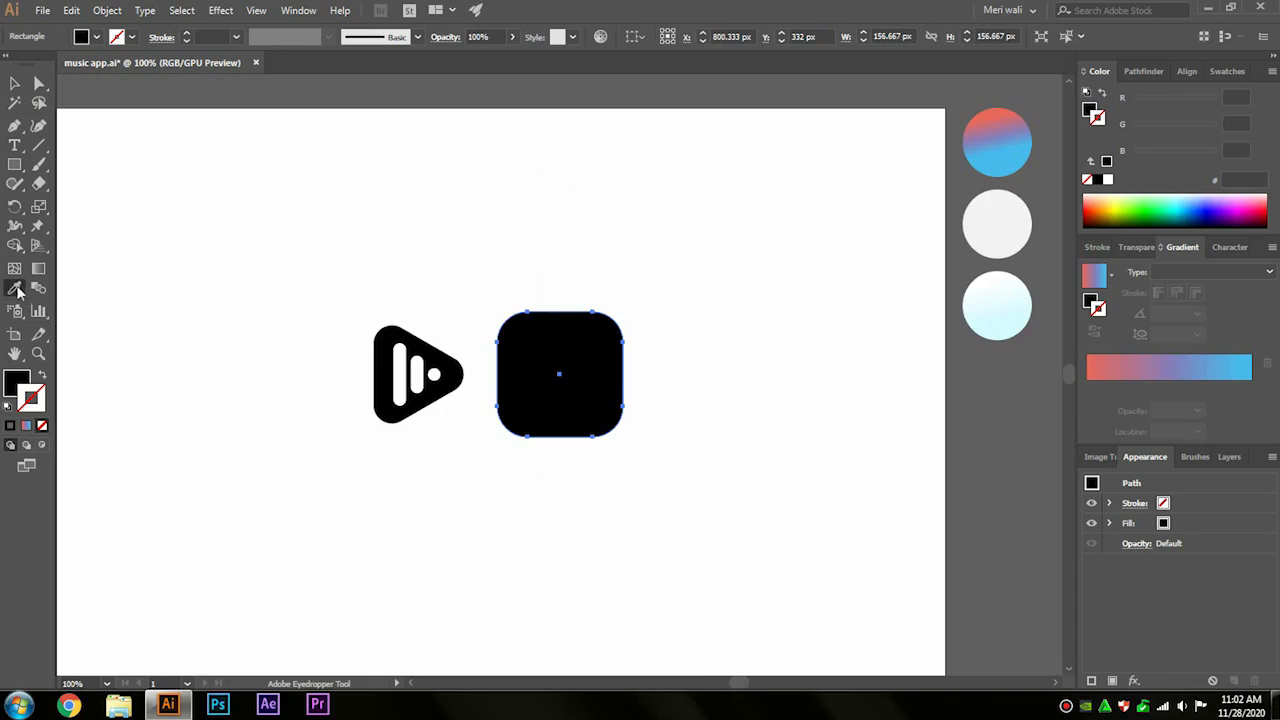
click(994, 130)
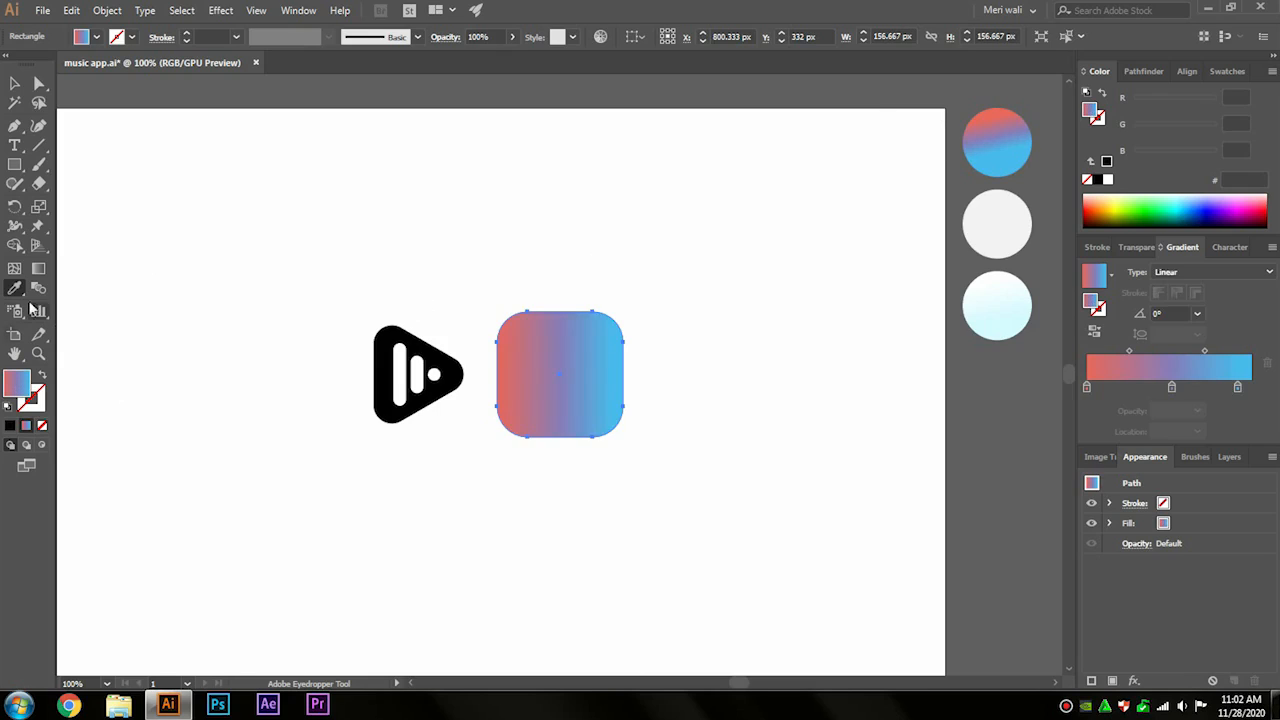
Redirect the rounded square's gradient diagonally from red at the upper left to blue at the lower right, at about -61.9°.
click(38, 268)
drag(514, 321, 572, 388)
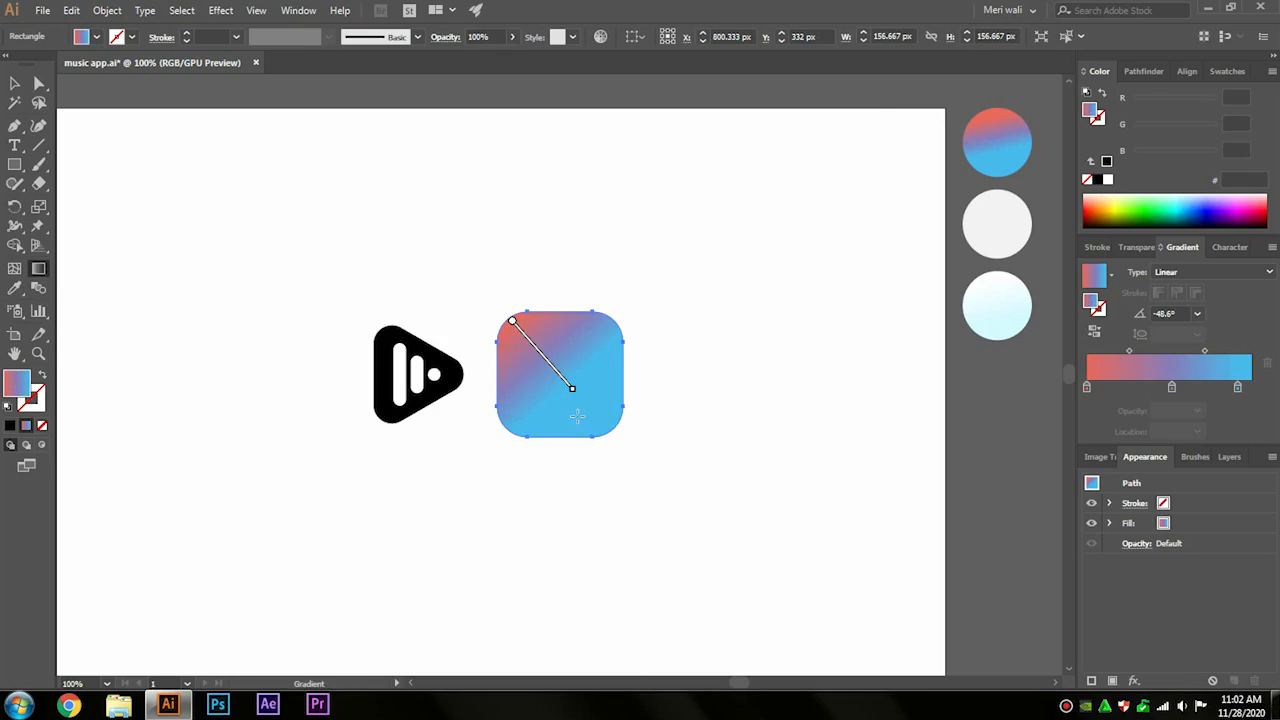
drag(528, 335, 597, 422)
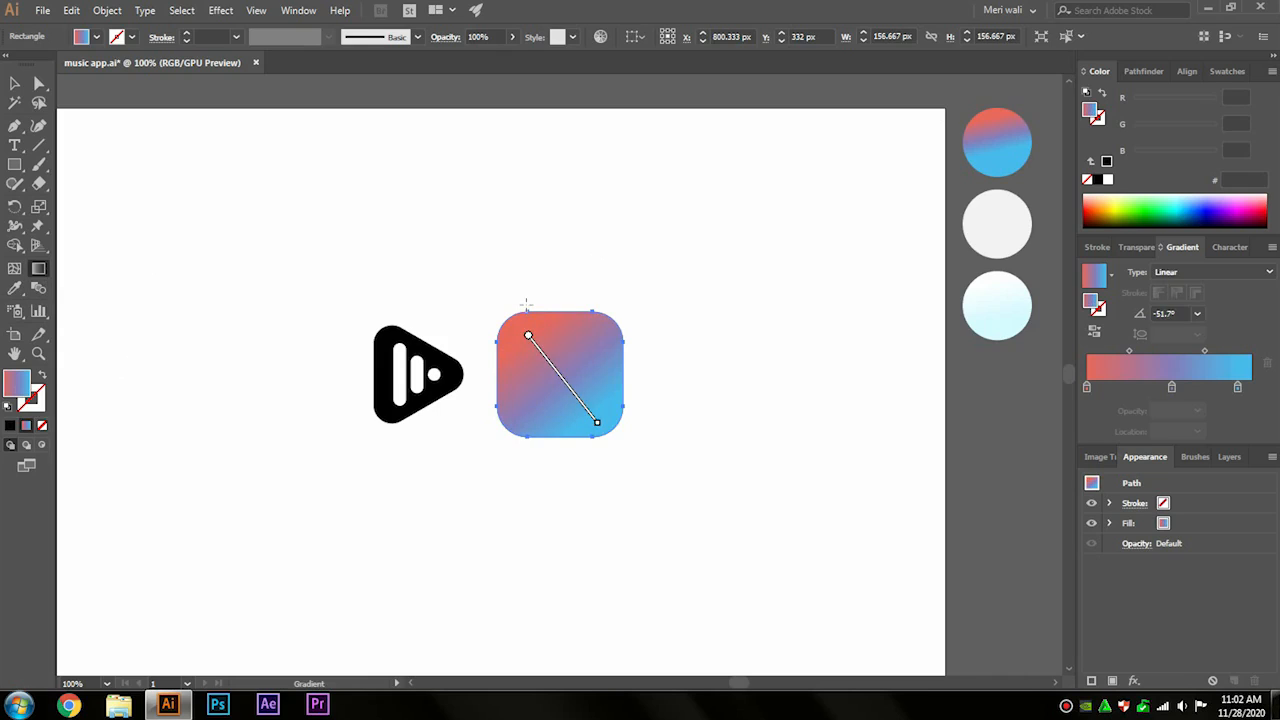
drag(552, 348, 603, 428)
drag(567, 320, 629, 437)
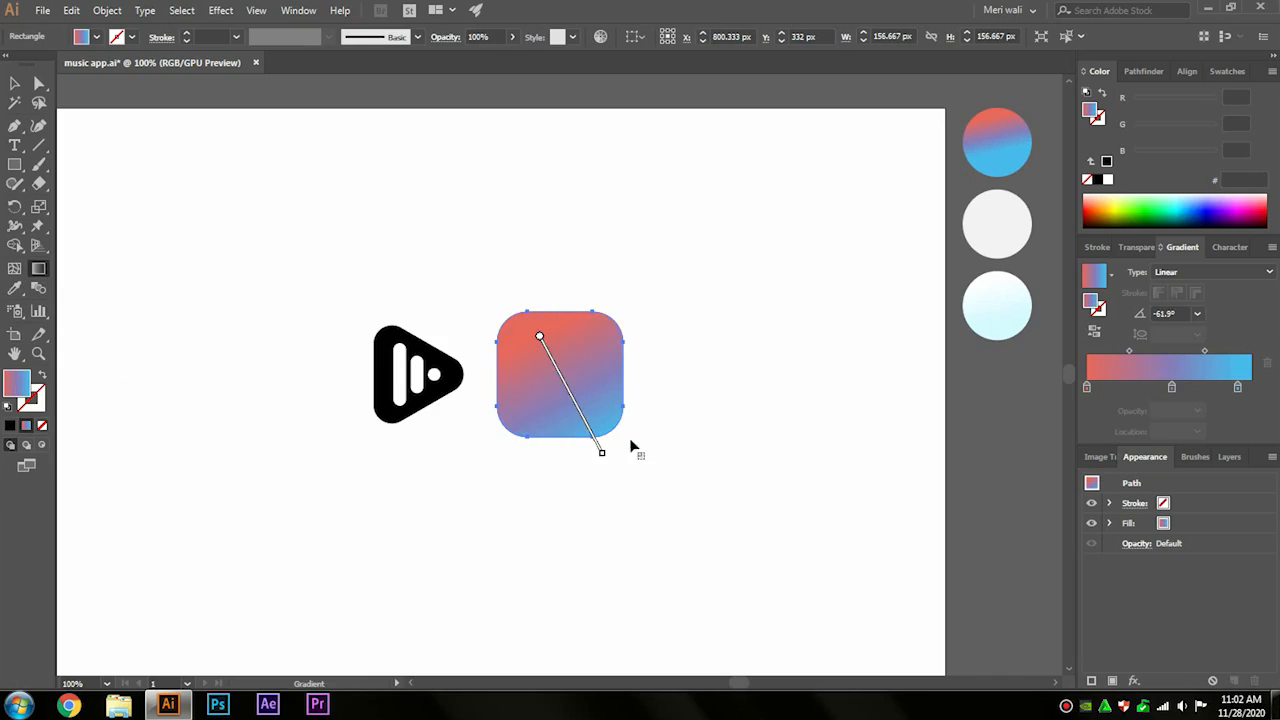
Redraw the rounded square's red-to-blue gradient diagonally from its upper-left corner to its lower-right corner at -45°.
drag(508, 341, 620, 452)
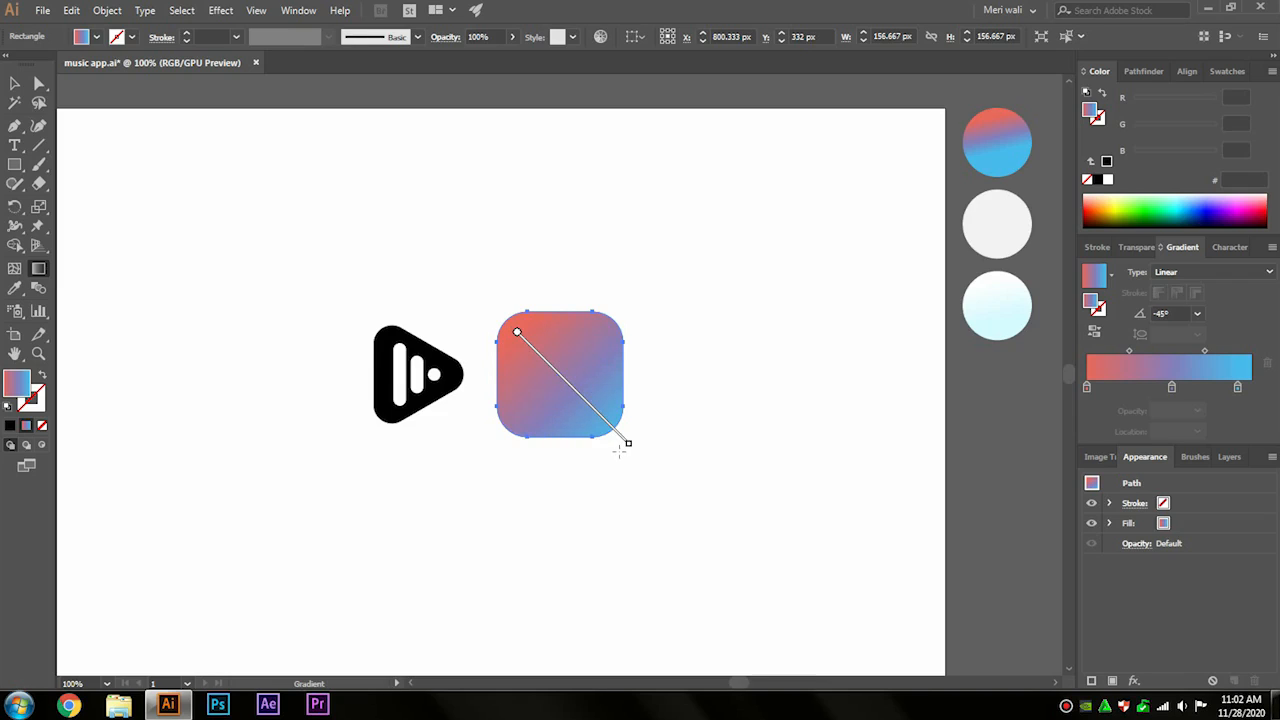
Move the black play shape onto the centre of the rounded square and bring it to the front.
click(15, 83)
mouse_move(390, 362)
mouse_down()
mouse_move(566, 362)
mouse_move(560, 326)
mouse_move(559, 340)
mouse_up()
right_click(559, 337)
mouse_move(634, 503)
click(790, 497)
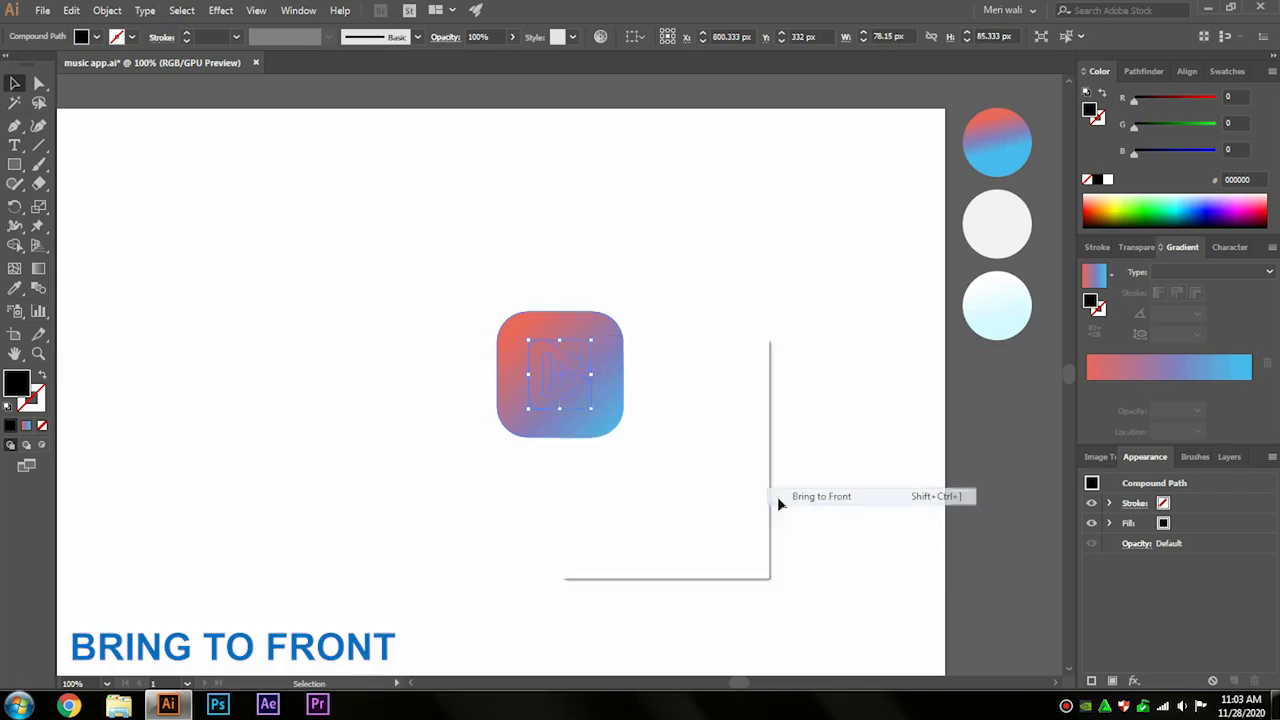
Fill the play shape with the white-to-pale-blue gradient sampled from the lowest reference circle and angle it diagonally at about -63.4°.
click(14, 288)
click(984, 303)
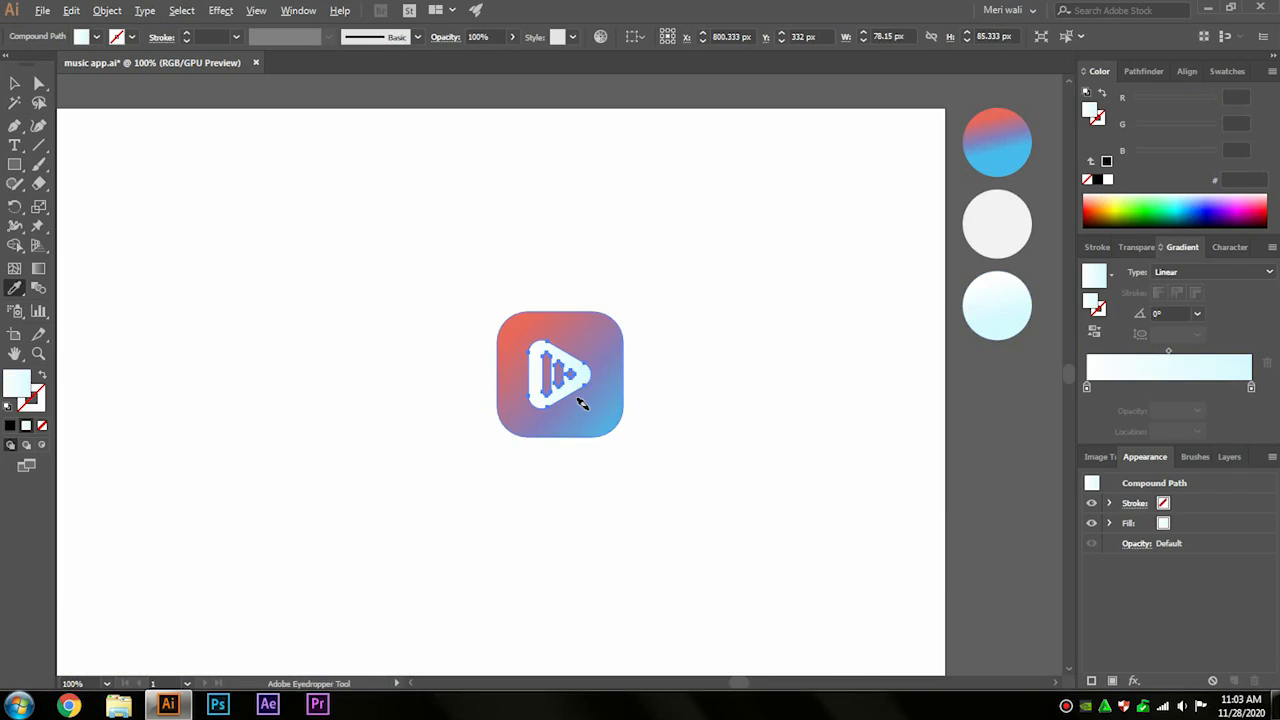
scroll(587, 408, up, 3)
drag(548, 383, 536, 421)
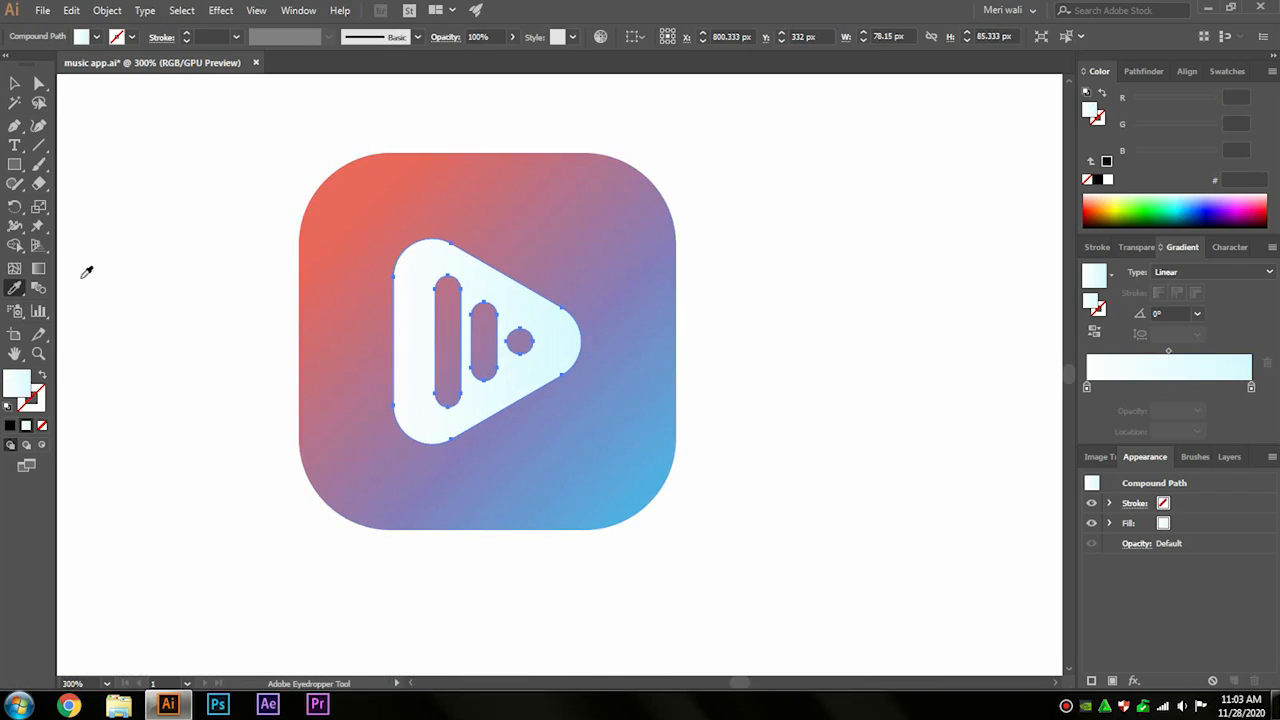
click(40, 270)
drag(451, 268, 500, 374)
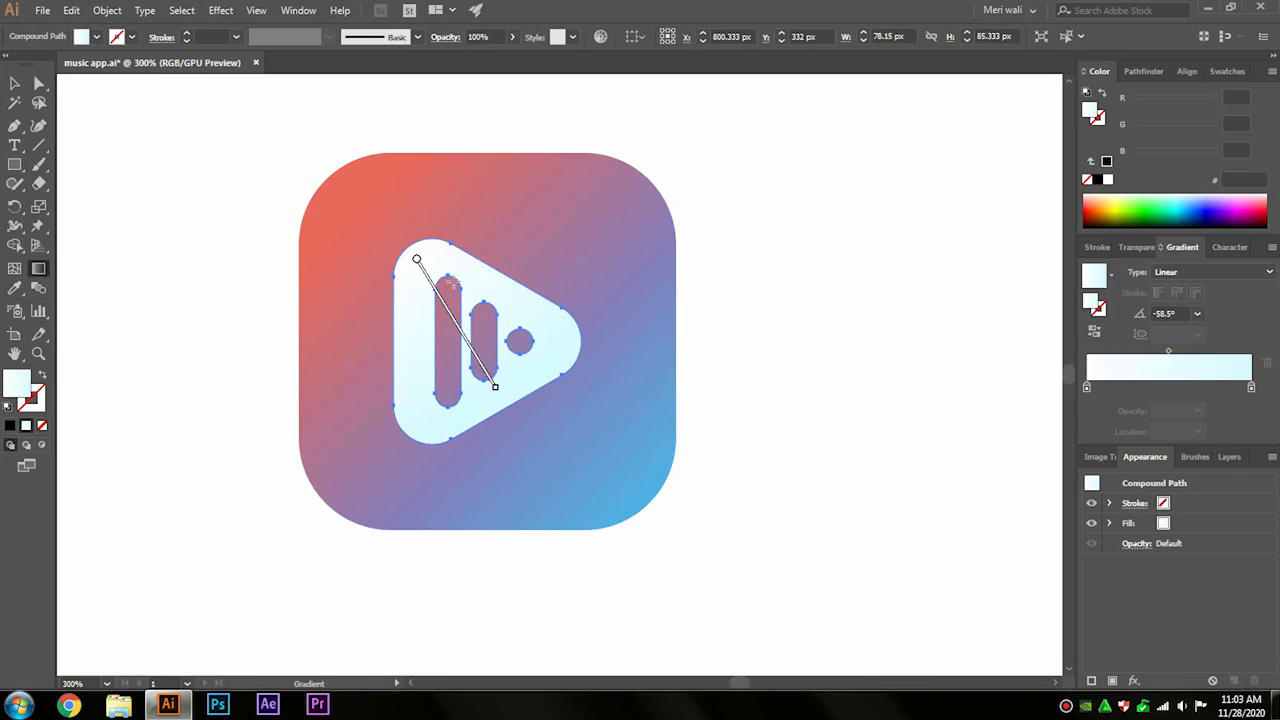
drag(428, 256, 476, 352)
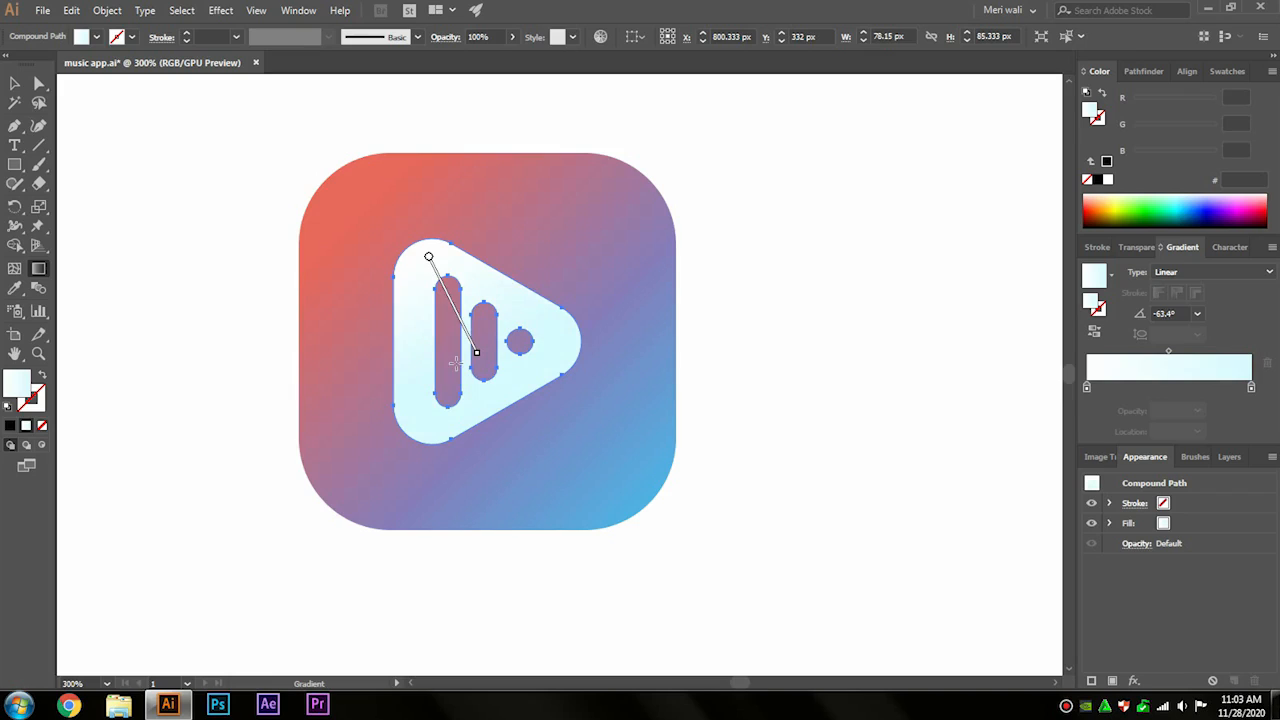
Centre-align the play shape and rounded square horizontally, and shift the play shape slightly right to about X 802.667 px.
click(15, 83)
drag(710, 145, 238, 537)
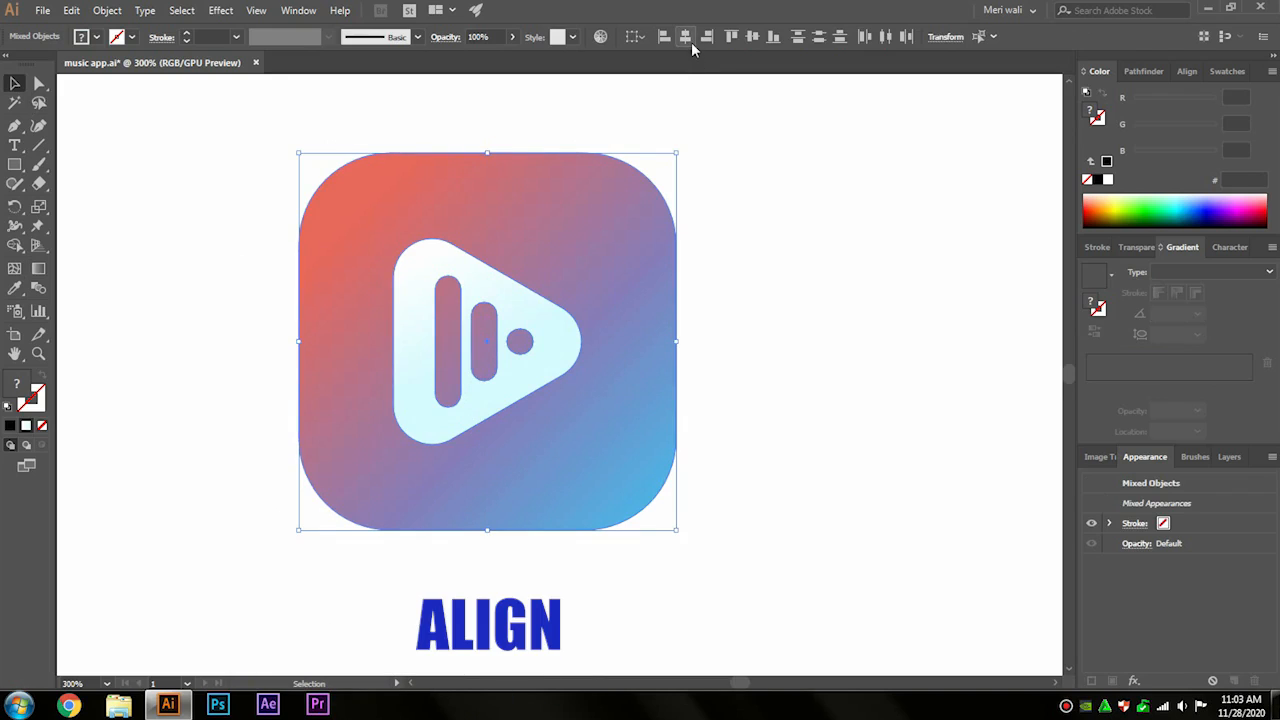
click(764, 240)
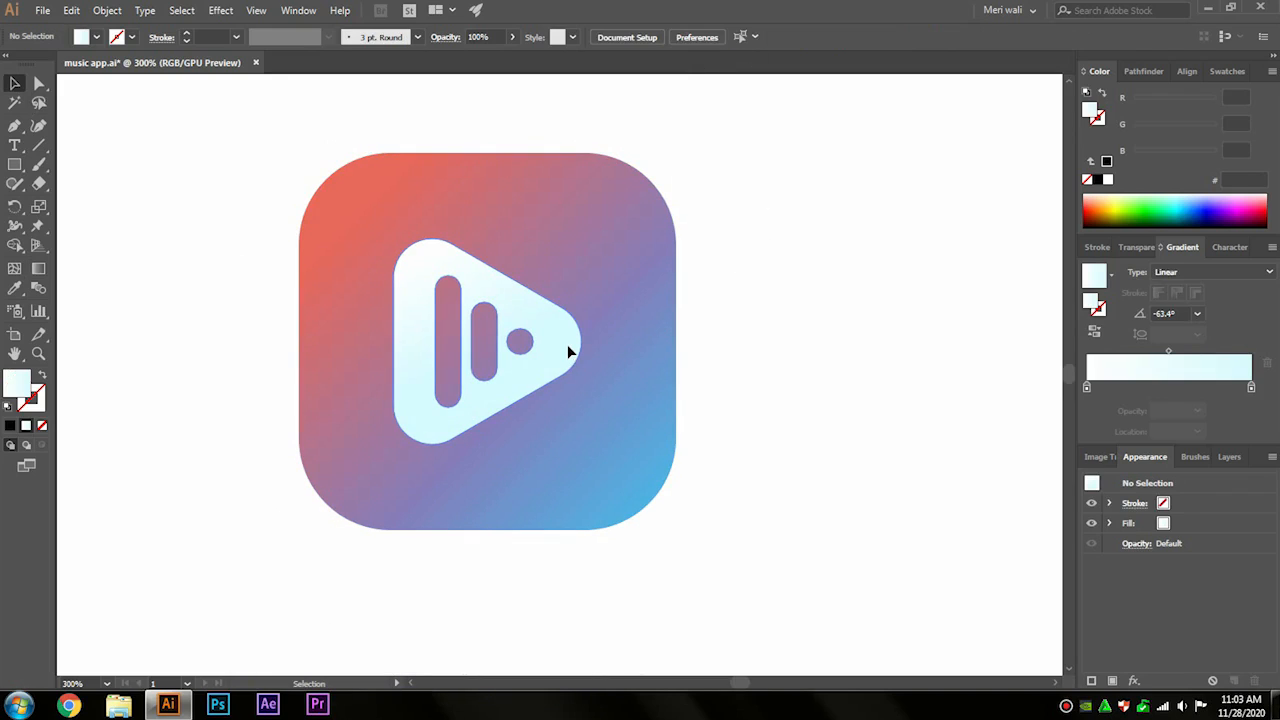
drag(570, 352, 576, 352)
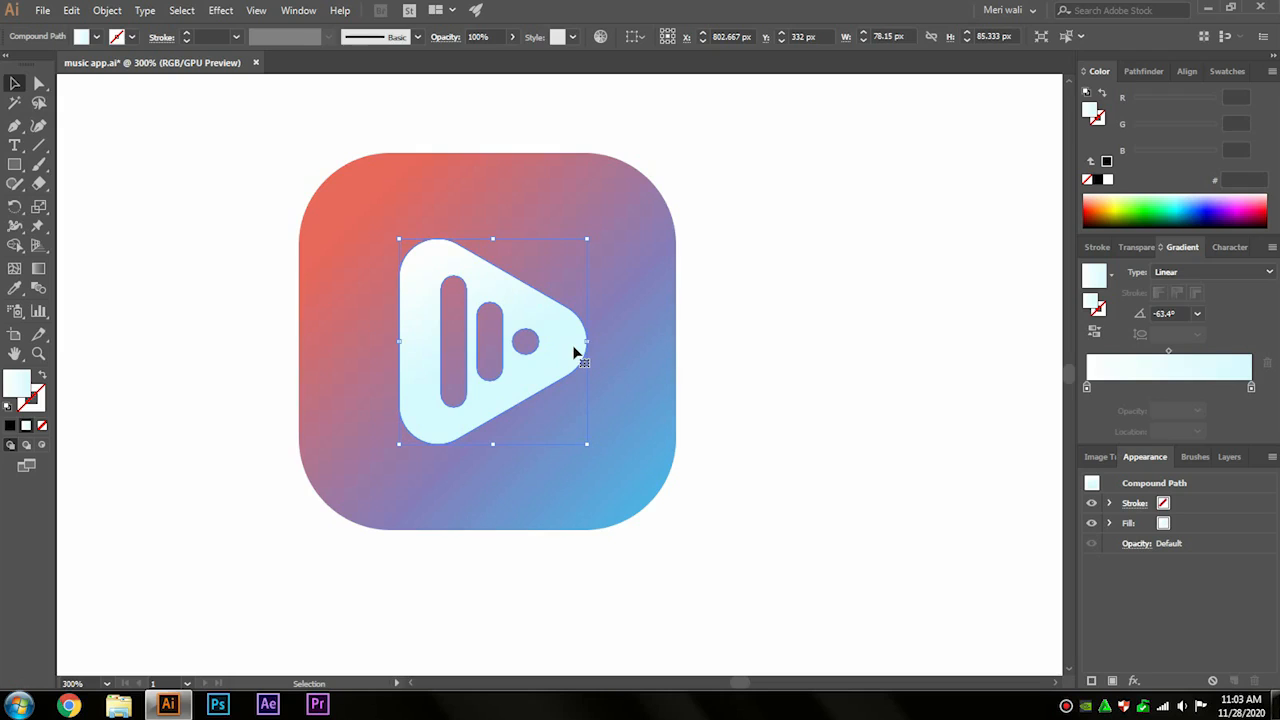
Add a previewed Drop Shadow to the play shape with a 1 px Y offset and 1 px blur, and open its colour for editing.
click(220, 10)
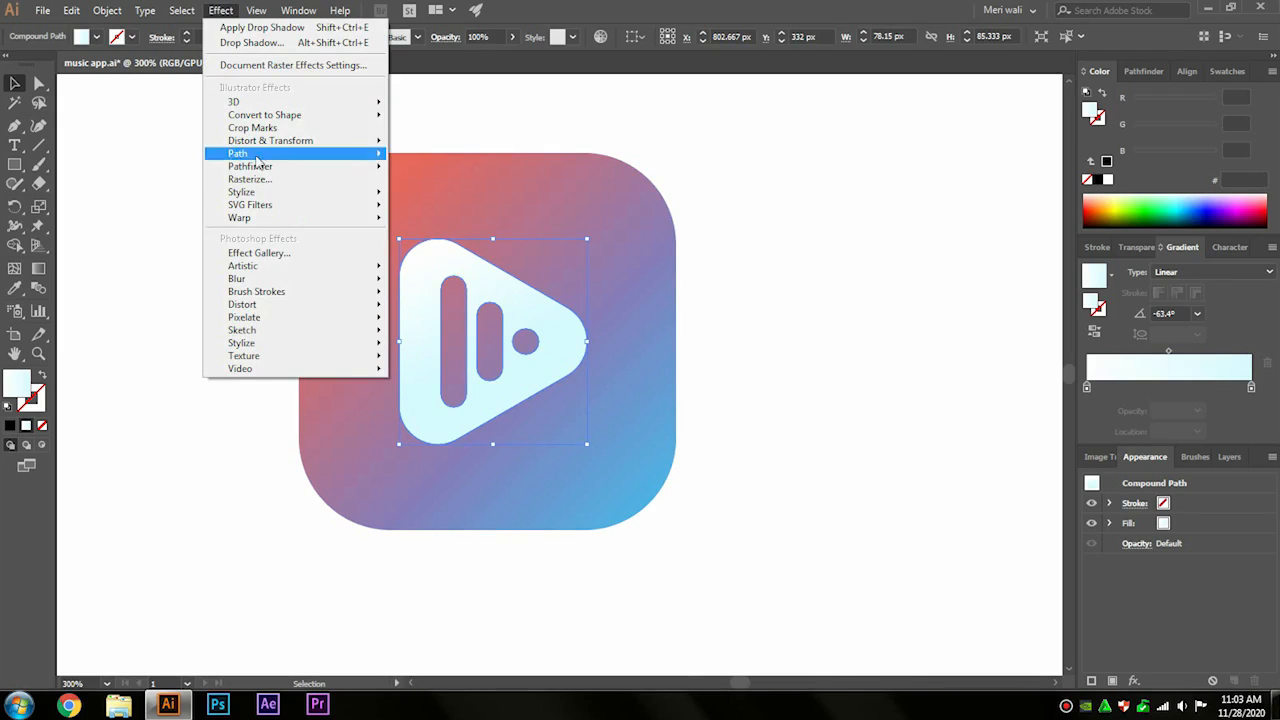
mouse_move(261, 193)
click(432, 194)
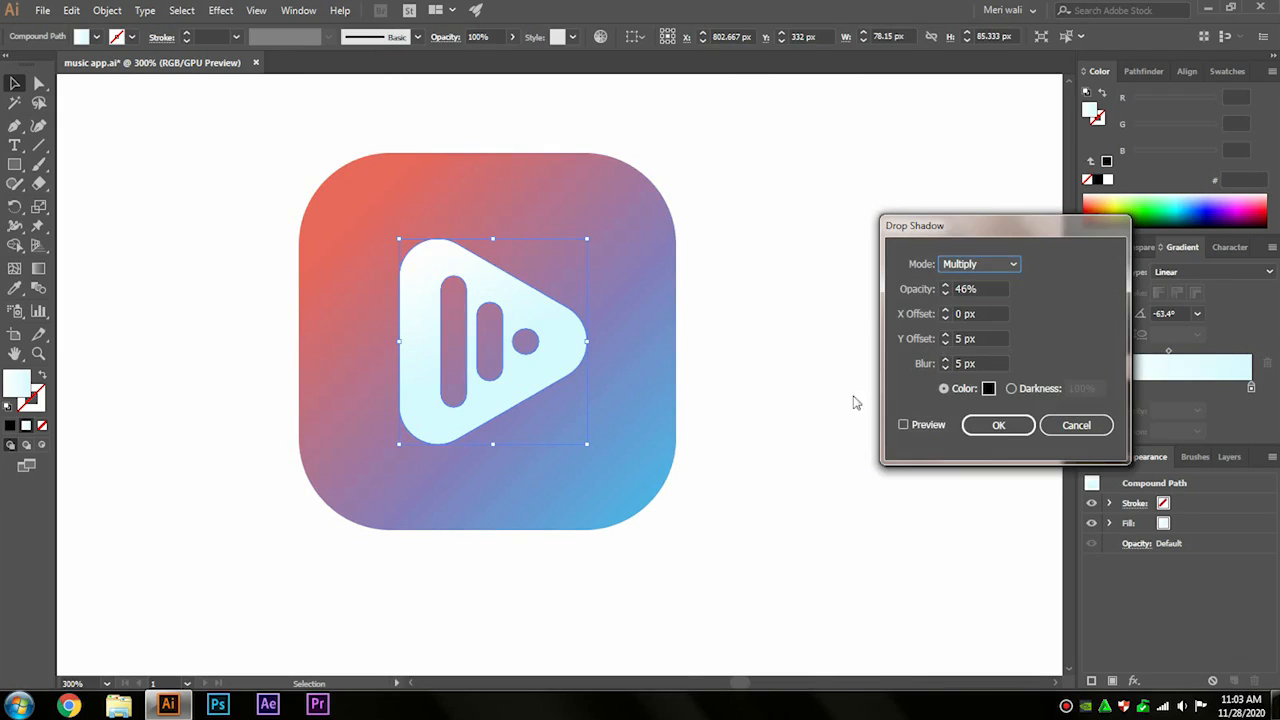
click(905, 426)
click(962, 338)
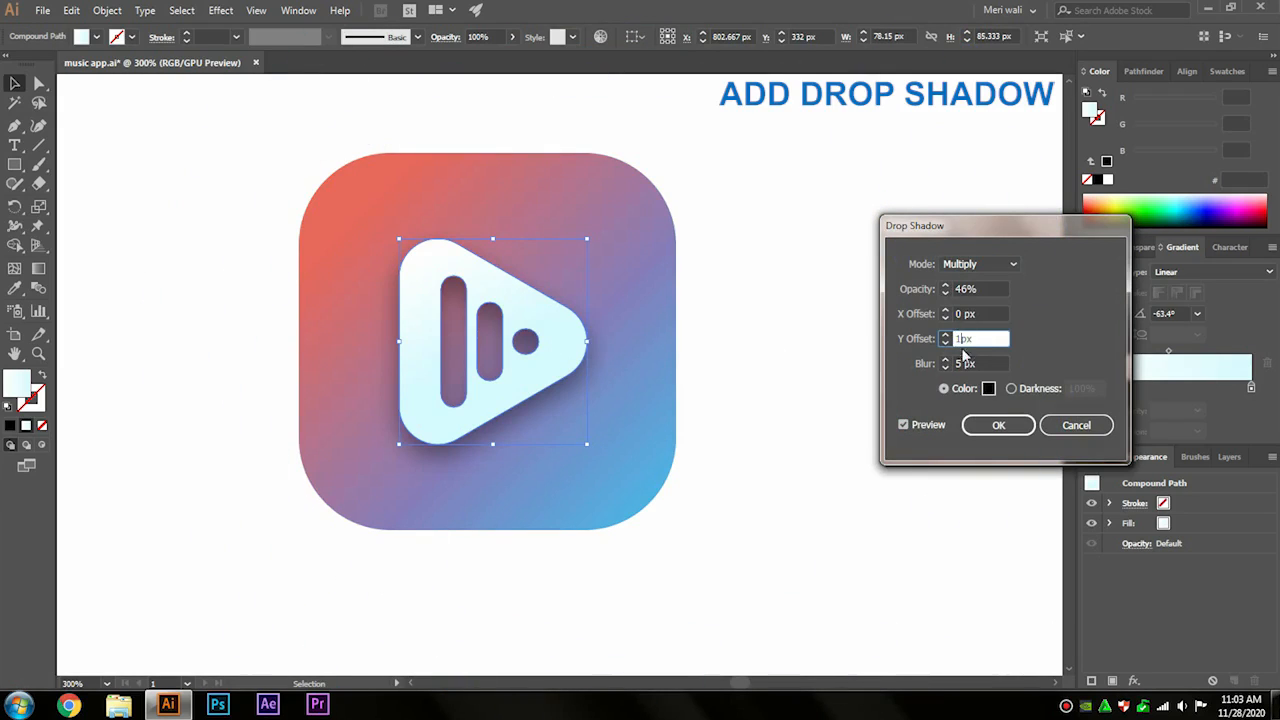
key(Tab)
text(1)
click(989, 389)
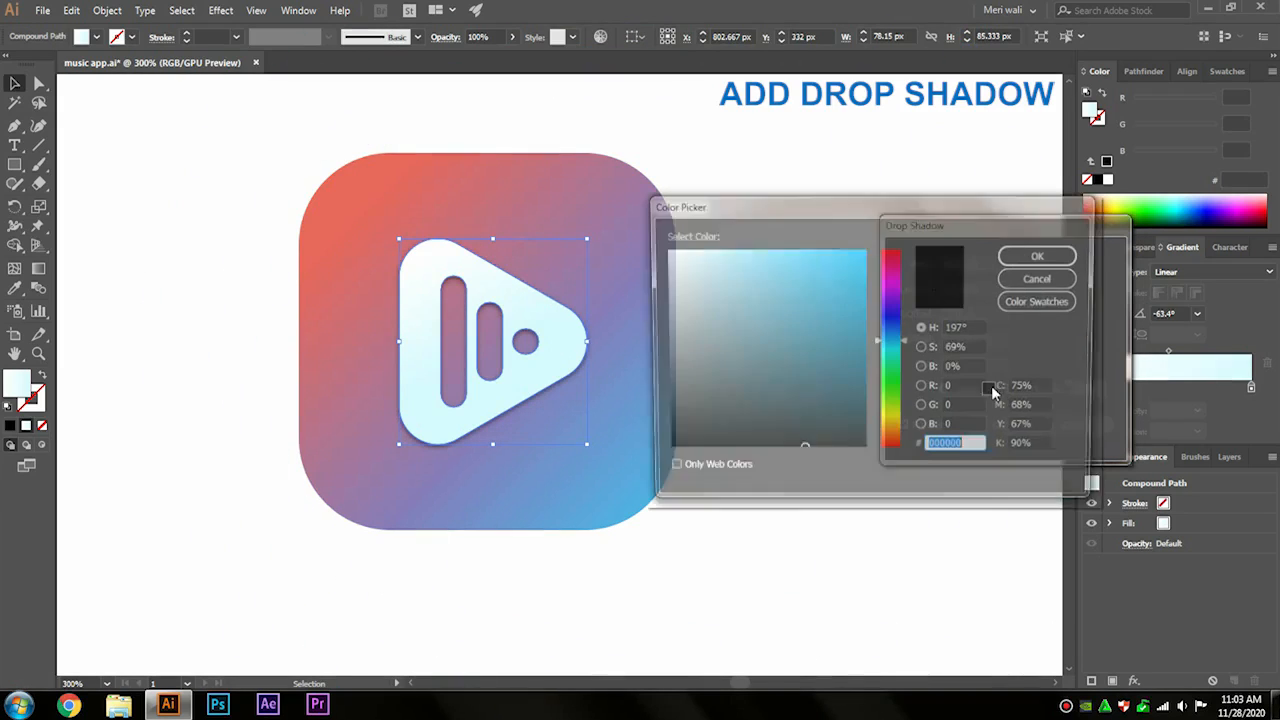